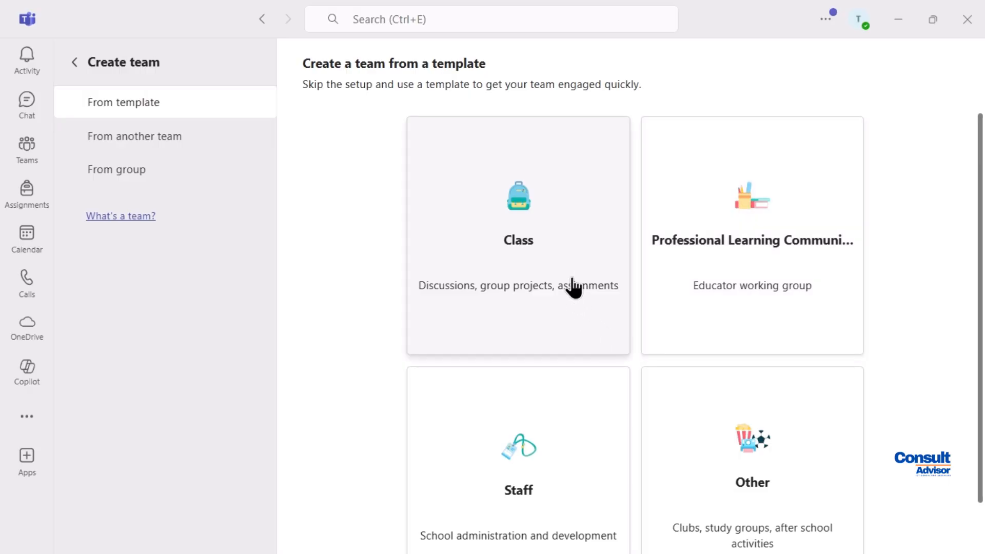
# Start a team from the Class template named 'Grade 7 - Math - ' plus the teacher's name
pyautogui.click(564, 236)
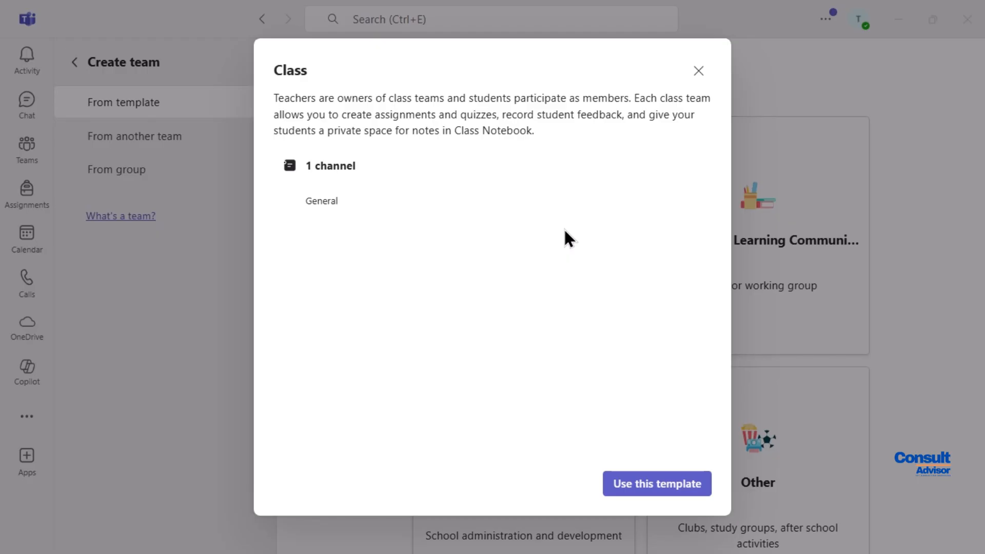
pyautogui.click(664, 491)
pyautogui.click(380, 110)
pyautogui.write('Gra')
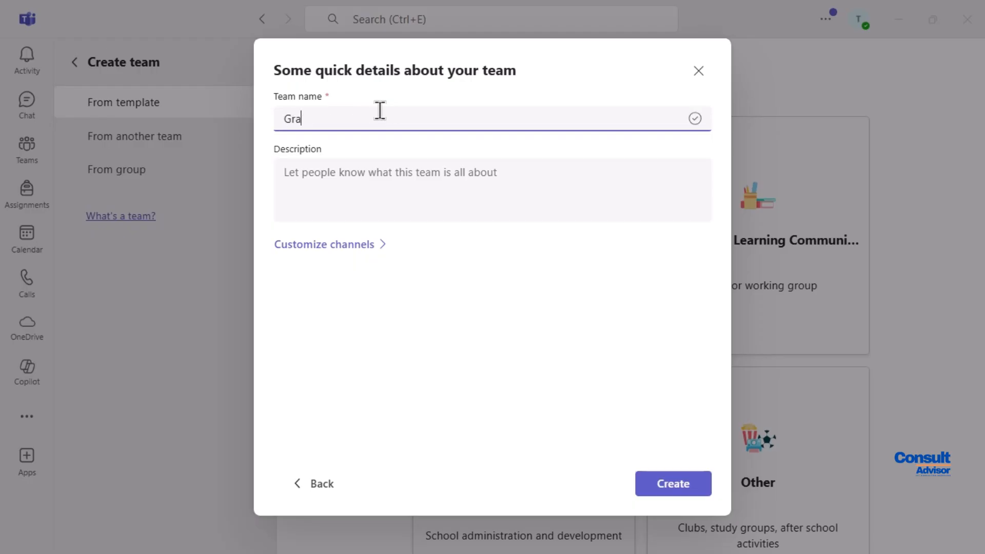
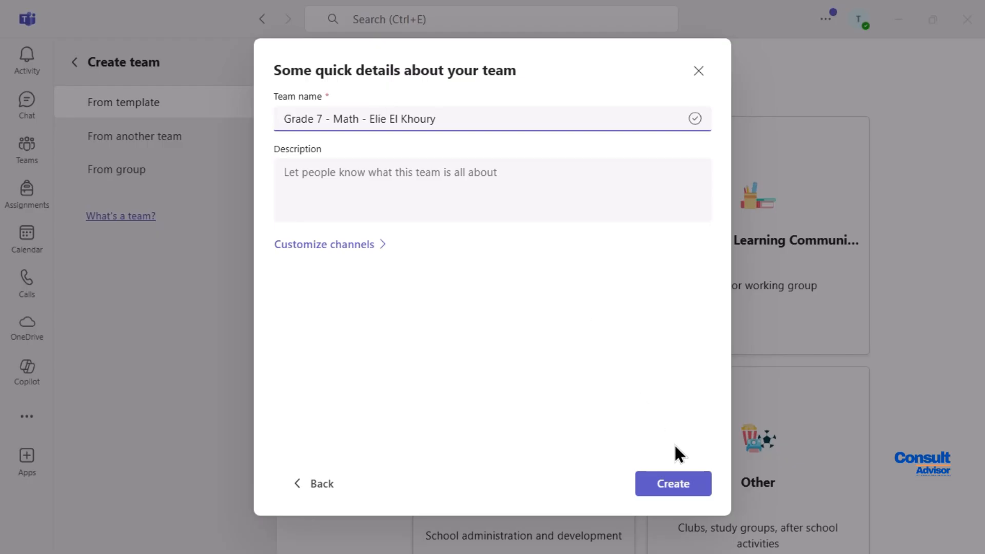
# Create the class team and add the Student account with the Member role
pyautogui.click(671, 486)
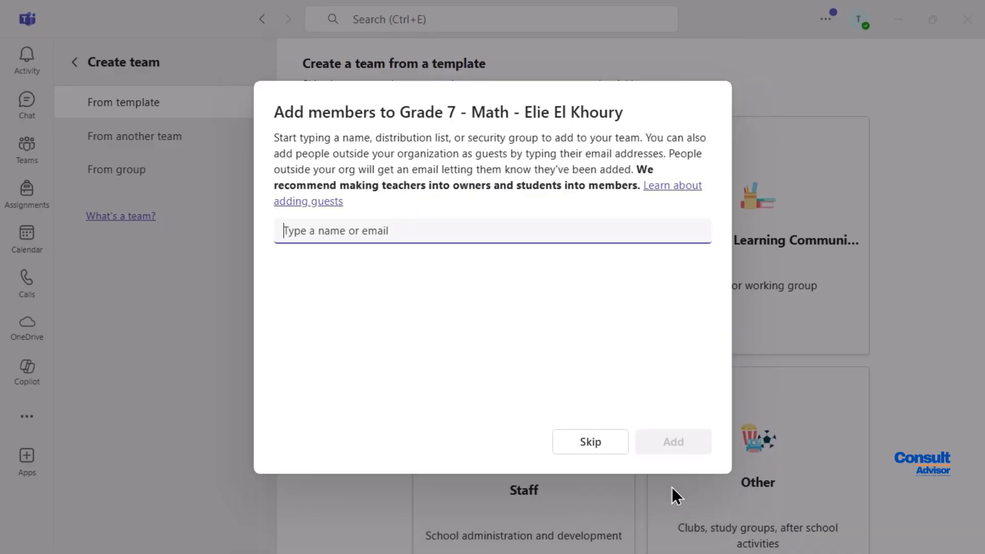
pyautogui.write('Student')
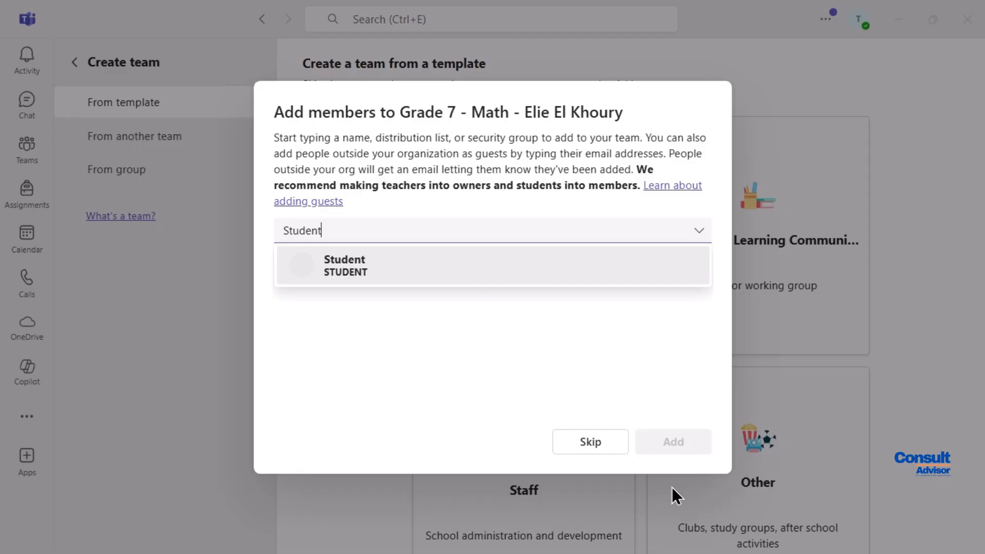
pyautogui.click(348, 263)
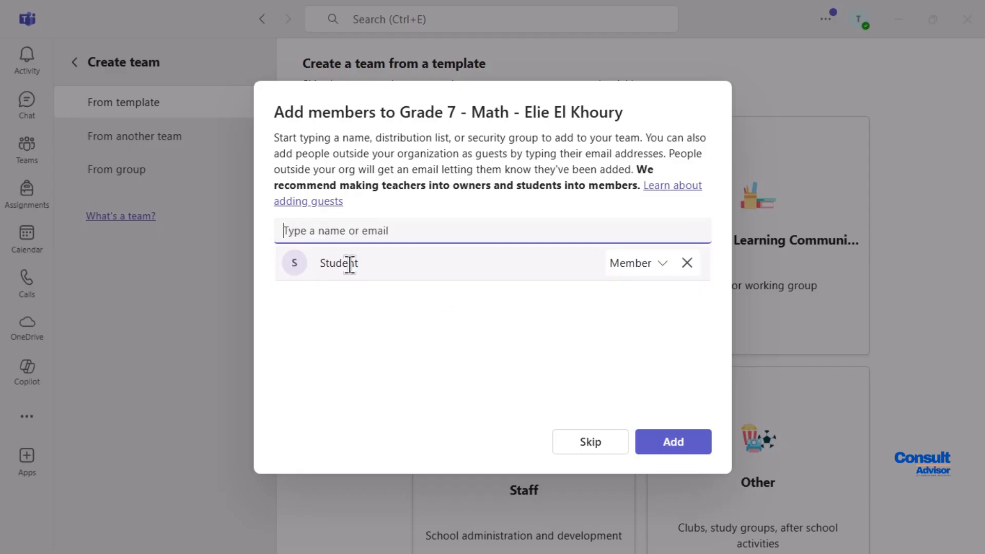
pyautogui.click(663, 265)
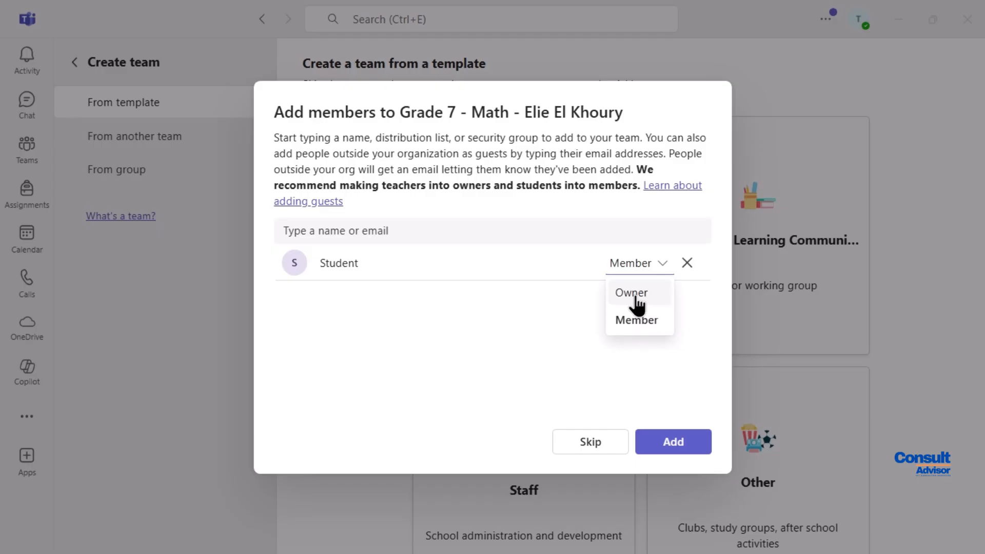
pyautogui.click(683, 359)
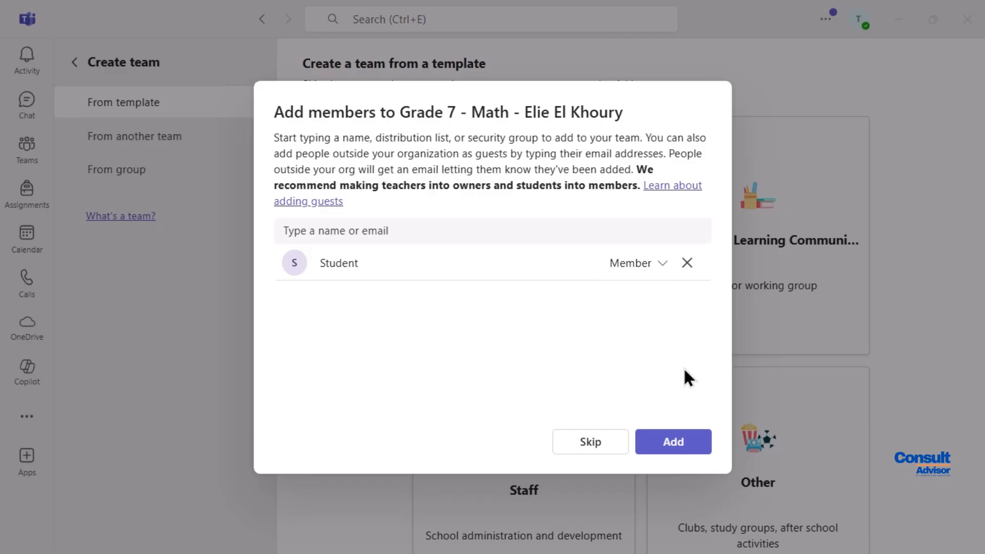
pyautogui.click(676, 442)
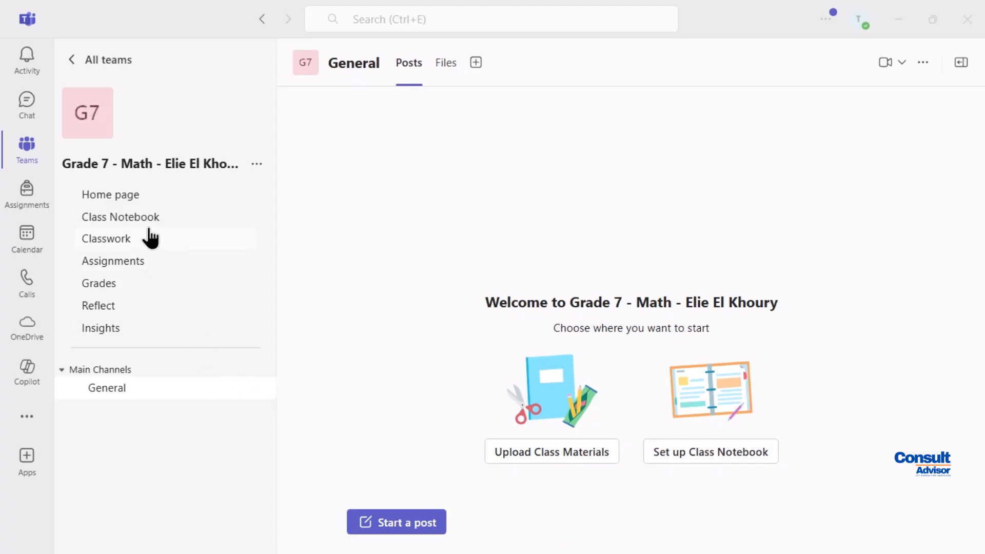
# Visit the team's Home page, Class Notebook and Classwork pages in turn
pyautogui.click(129, 196)
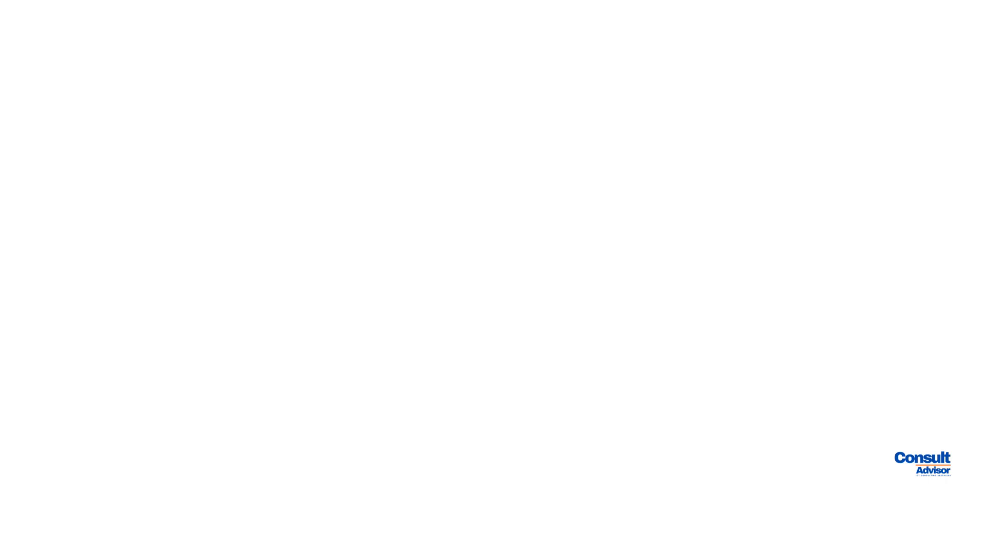
pyautogui.click(116, 218)
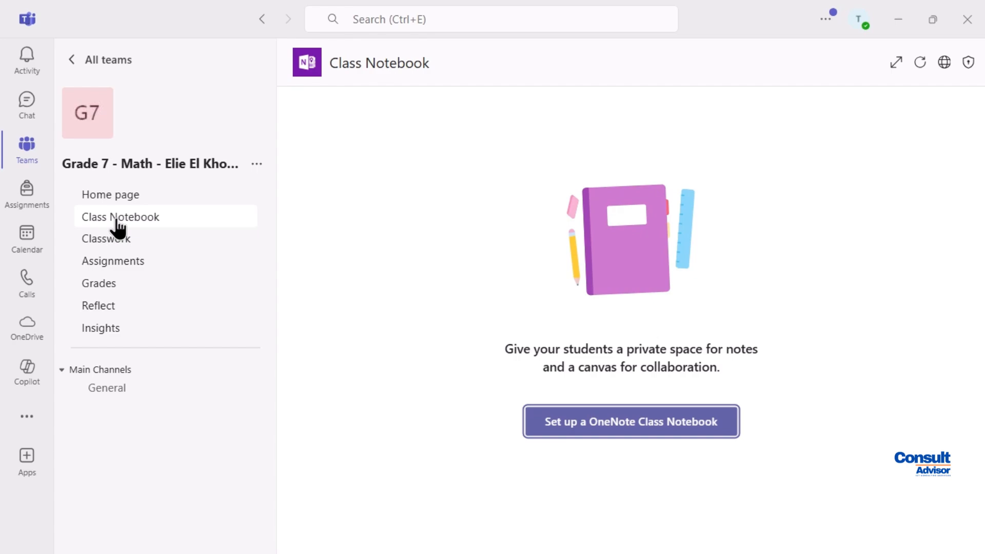
pyautogui.click(110, 241)
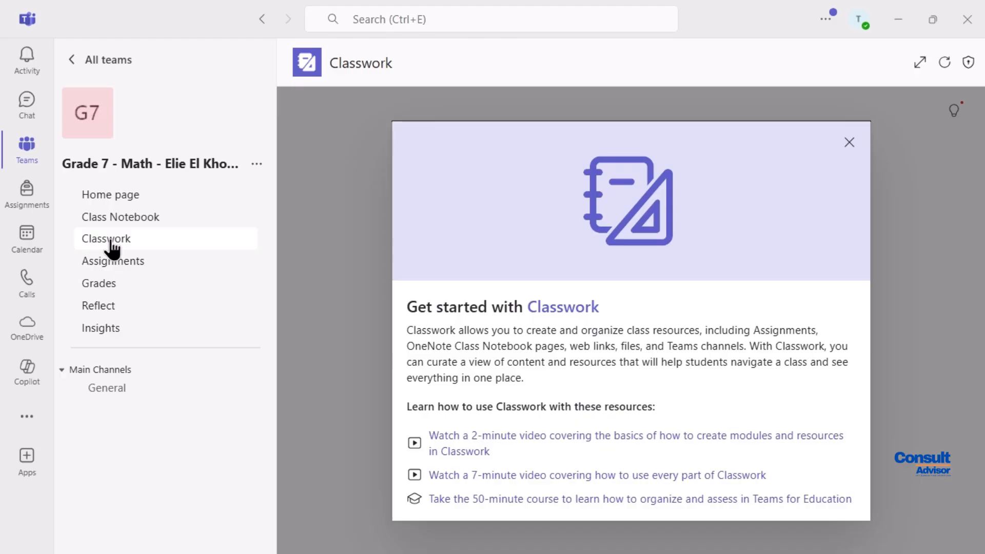
# Tour the Classwork, Assignments, Grades, Reflect and Insights pages, then return to the General channel
pyautogui.click(850, 142)
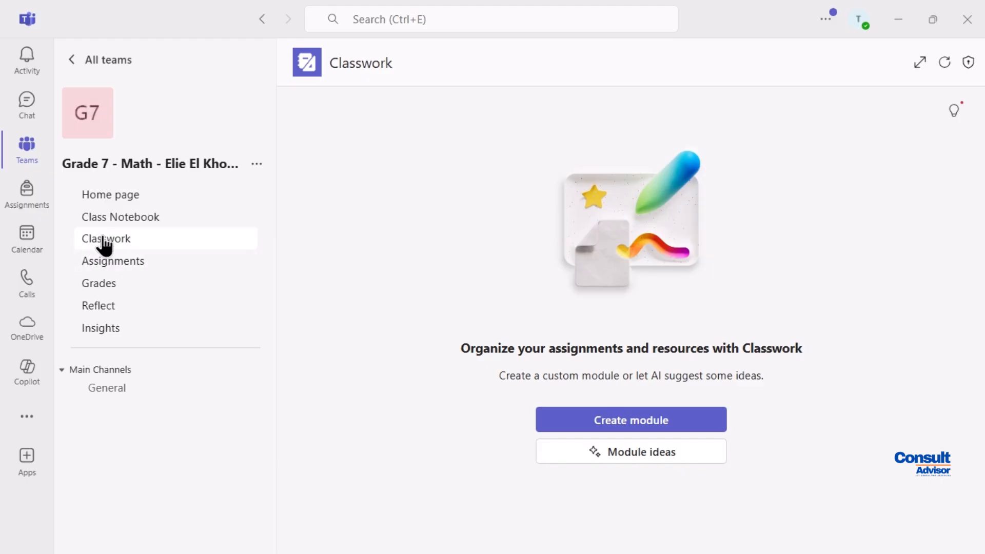
pyautogui.click(104, 259)
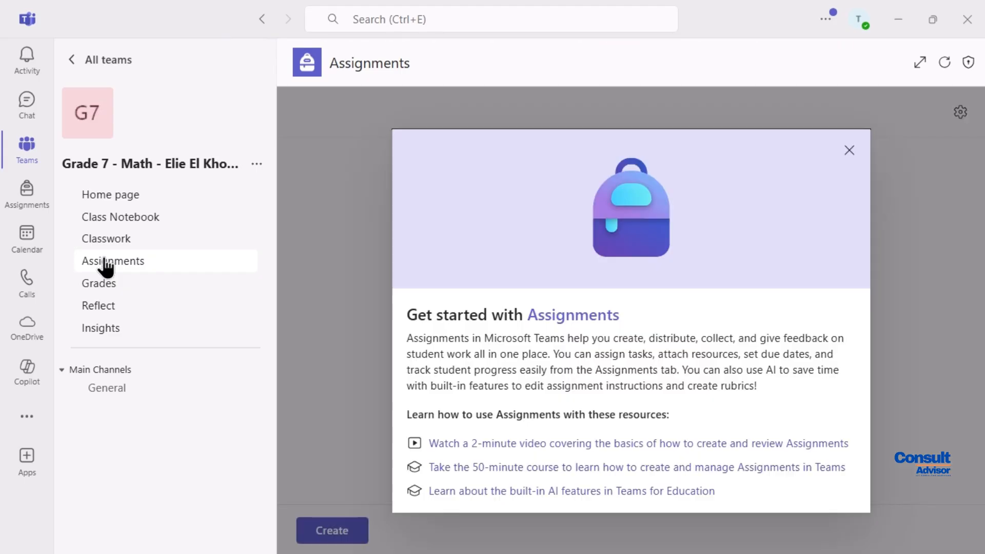
pyautogui.click(850, 151)
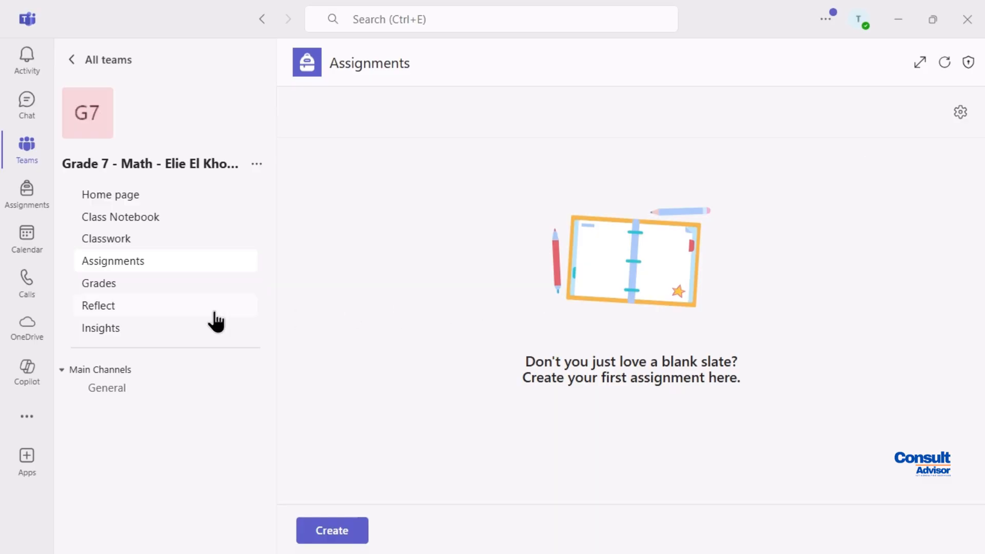
pyautogui.click(92, 275)
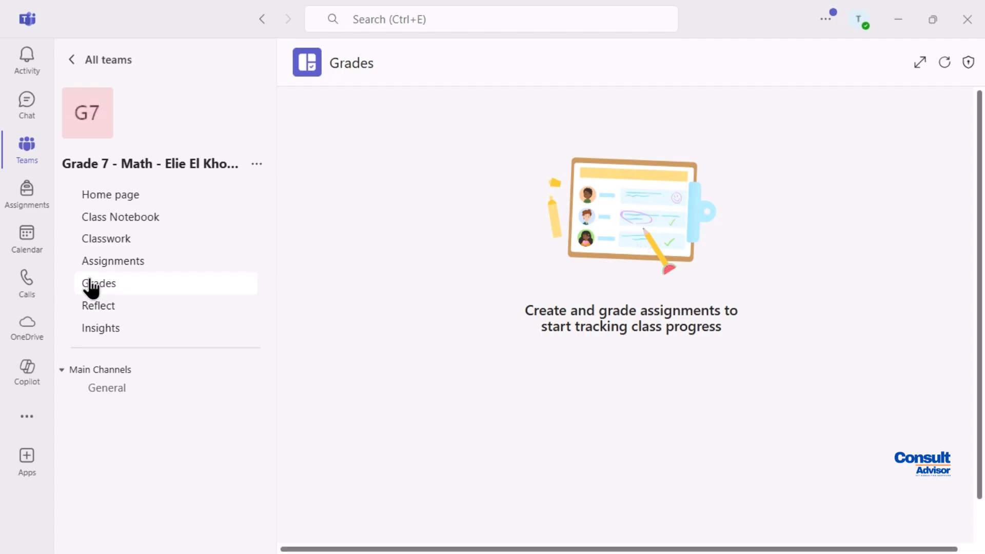
pyautogui.click(97, 305)
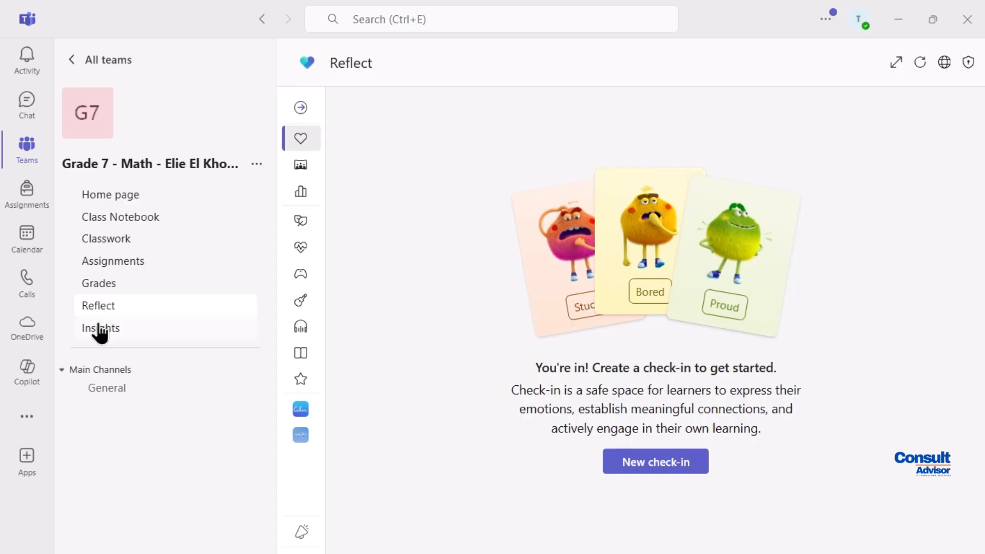
pyautogui.click(100, 332)
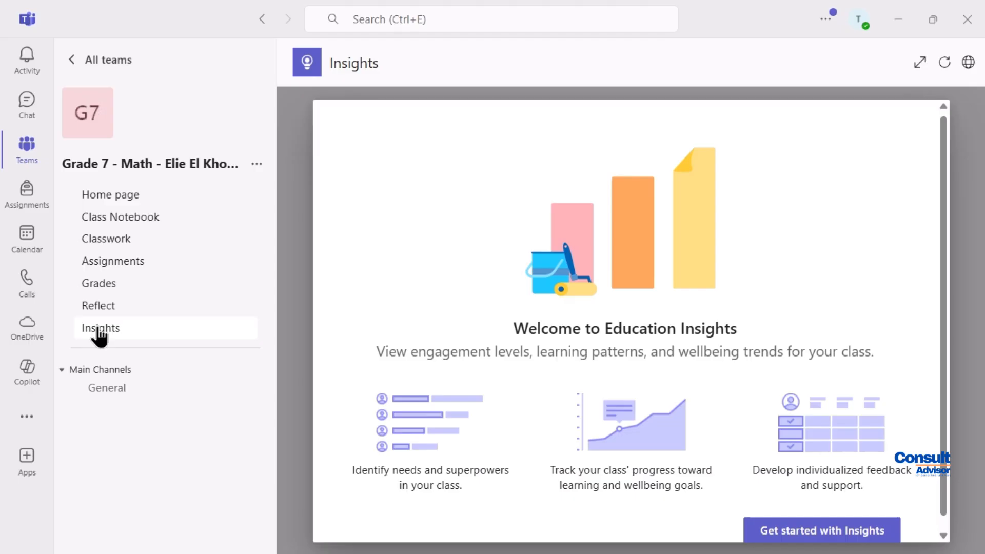
pyautogui.click(117, 389)
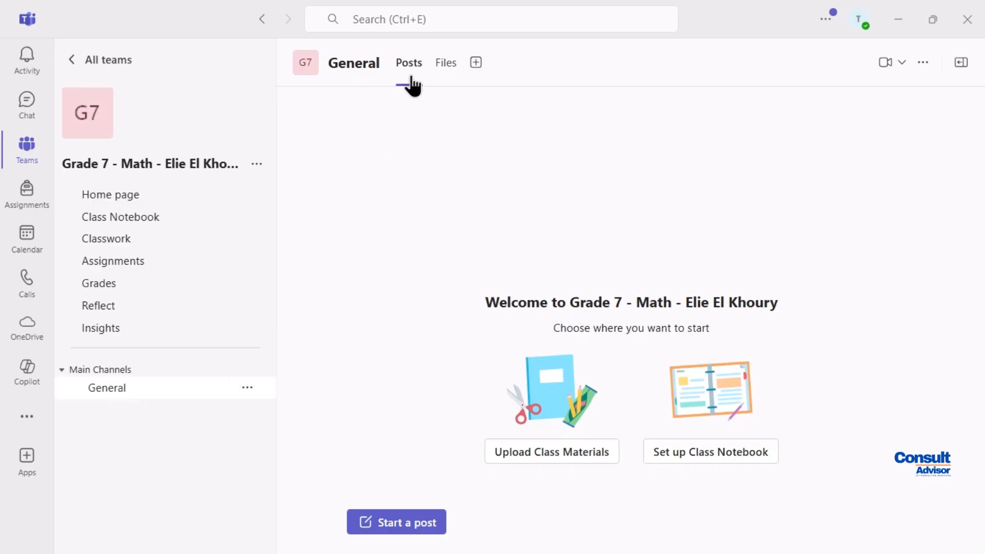
# In the General channel's Files, create the folders Algebra and Geometry
pyautogui.click(444, 72)
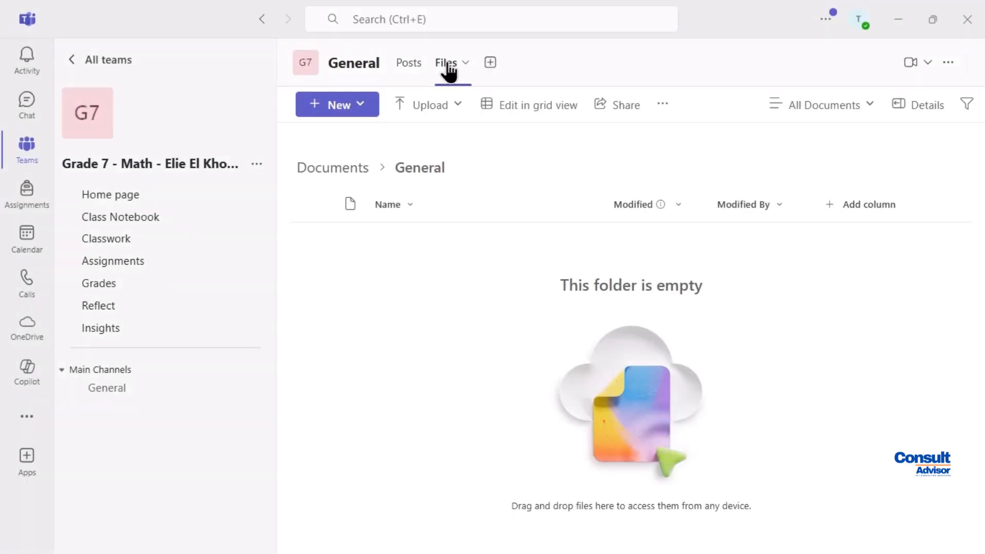
pyautogui.click(350, 112)
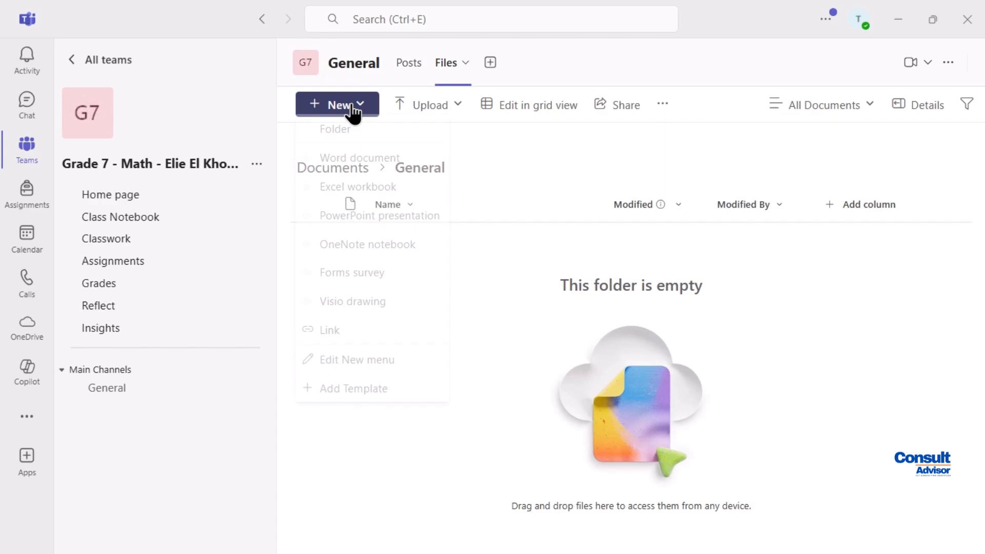
pyautogui.click(338, 136)
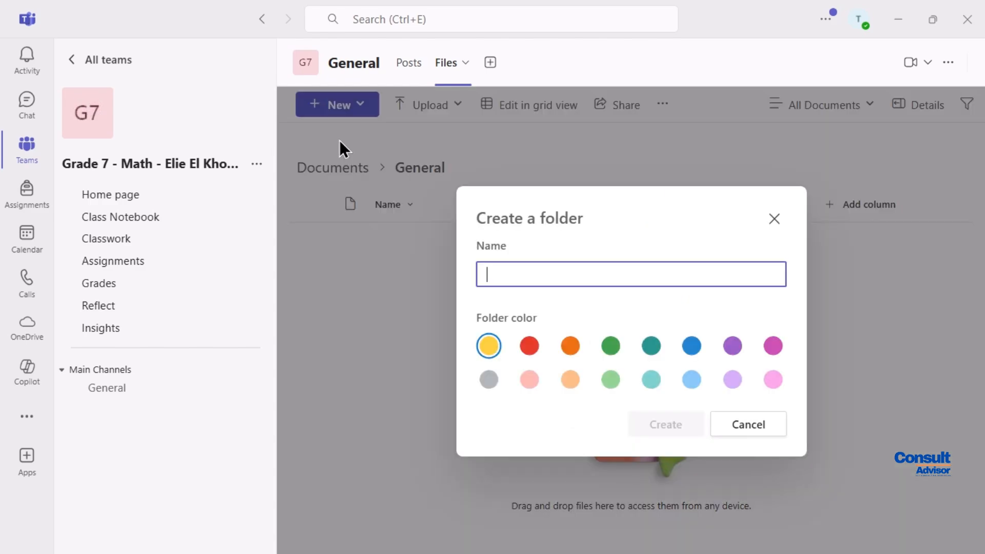
pyautogui.write('Algebra')
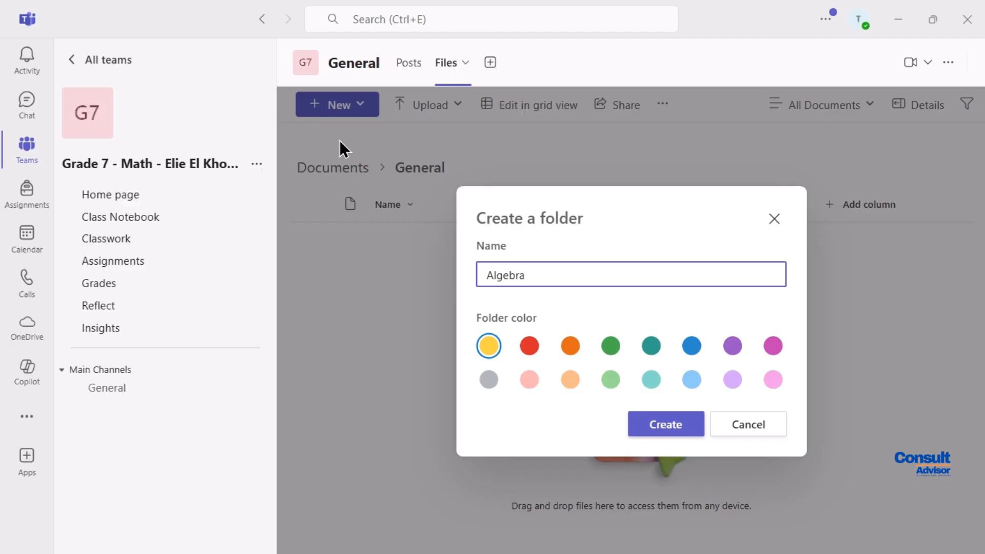
pyautogui.click(669, 424)
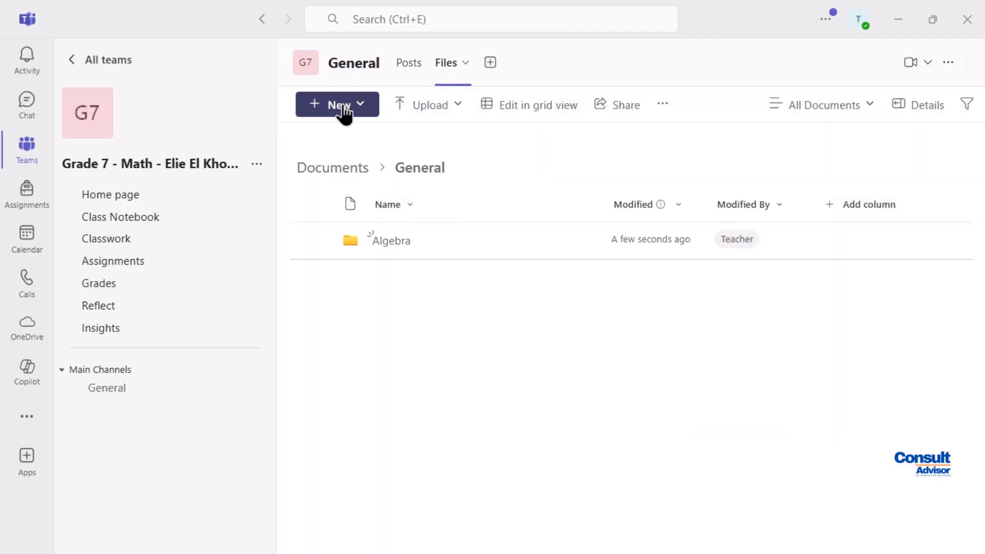
pyautogui.click(336, 107)
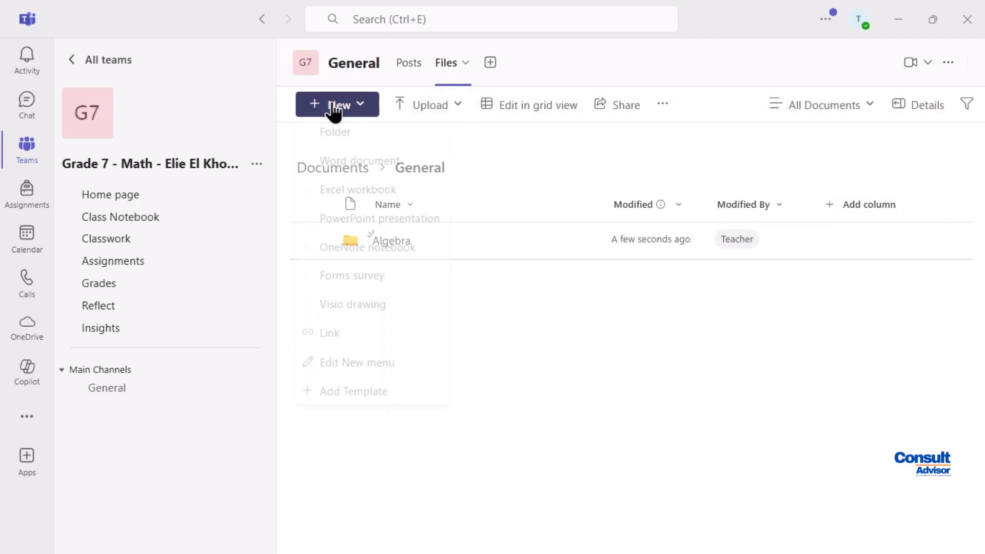
pyautogui.click(334, 135)
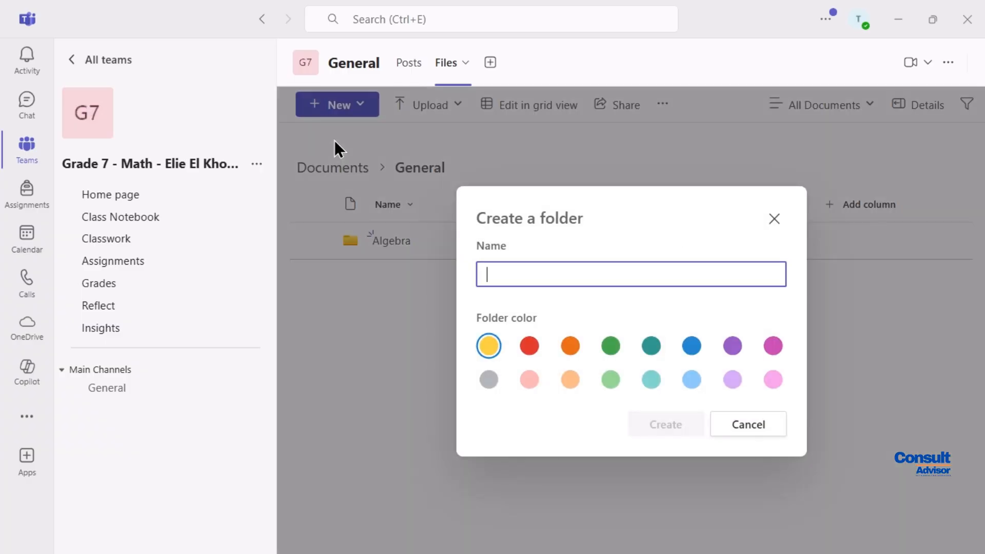
pyautogui.write('Geometry')
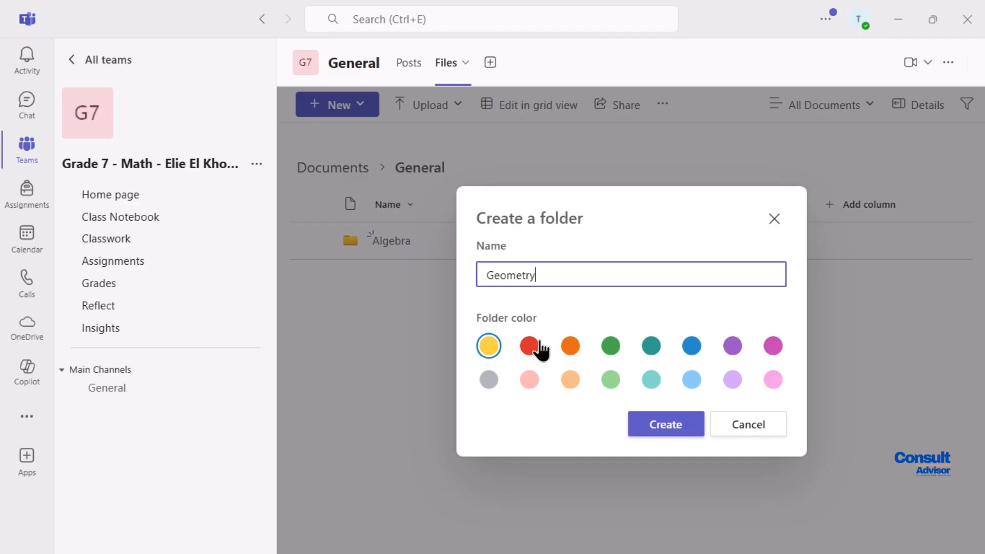
pyautogui.click(671, 427)
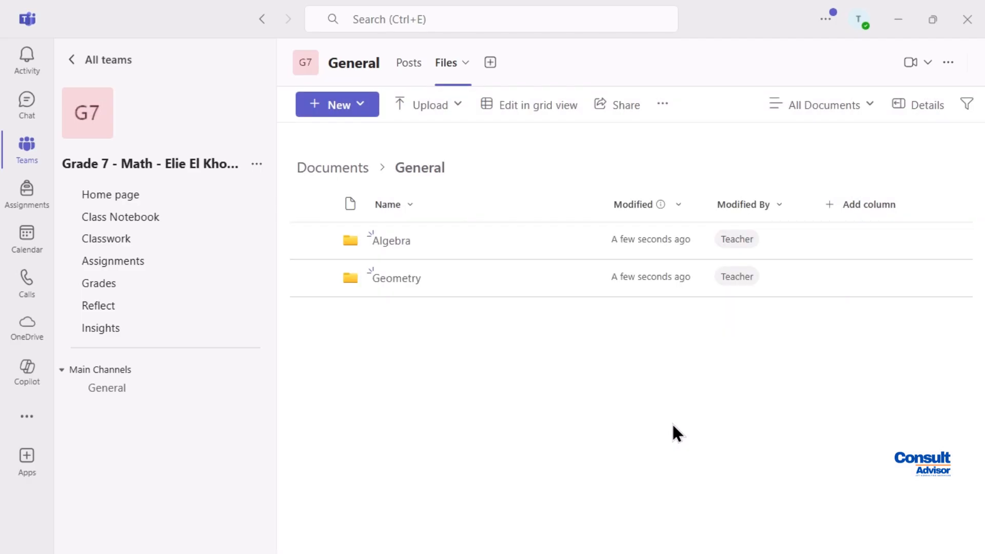
# Create a new Word document inside the Algebra folder
pyautogui.click(392, 241)
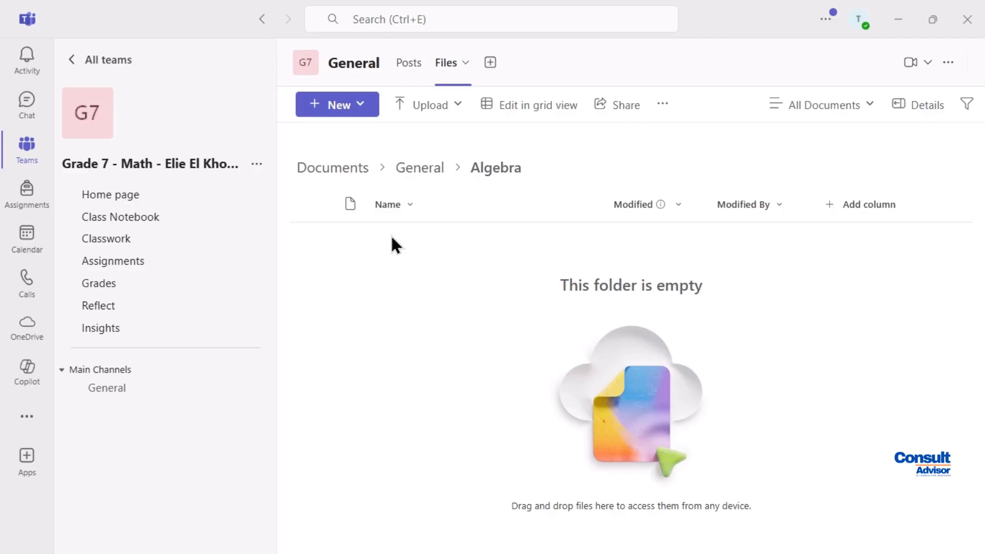
pyautogui.click(463, 104)
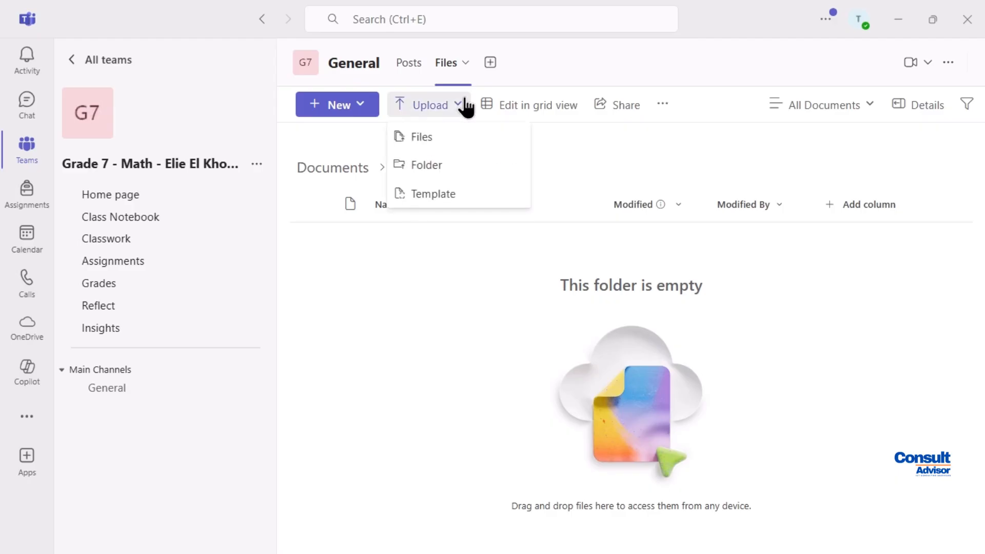
pyautogui.click(360, 105)
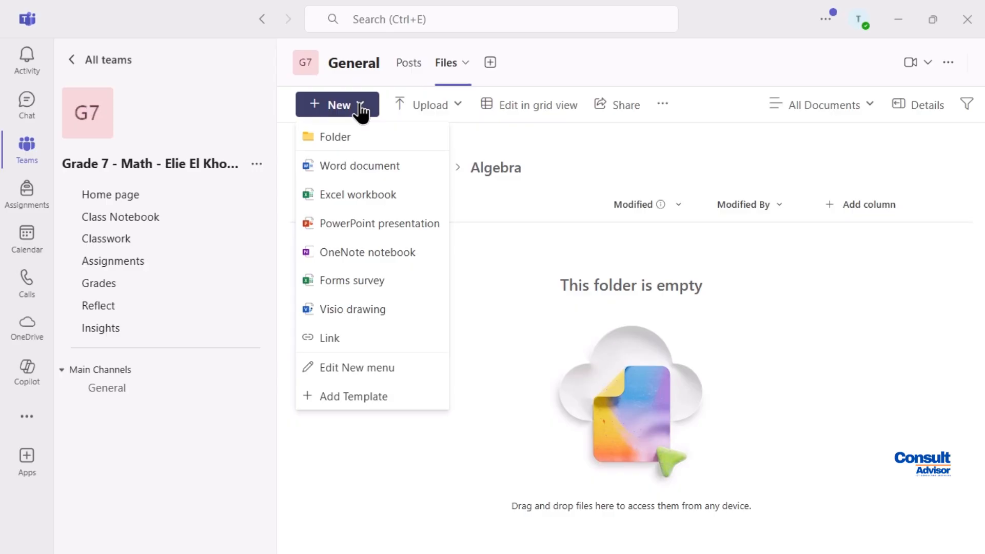
pyautogui.click(362, 108)
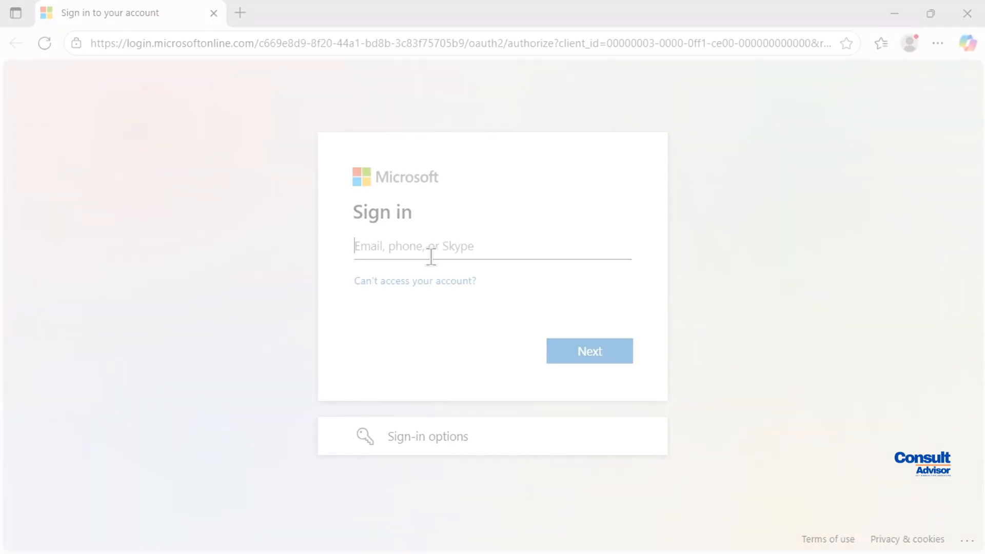
# Sign in to the teacher's Microsoft account with its e-mail and password
pyautogui.click(580, 351)
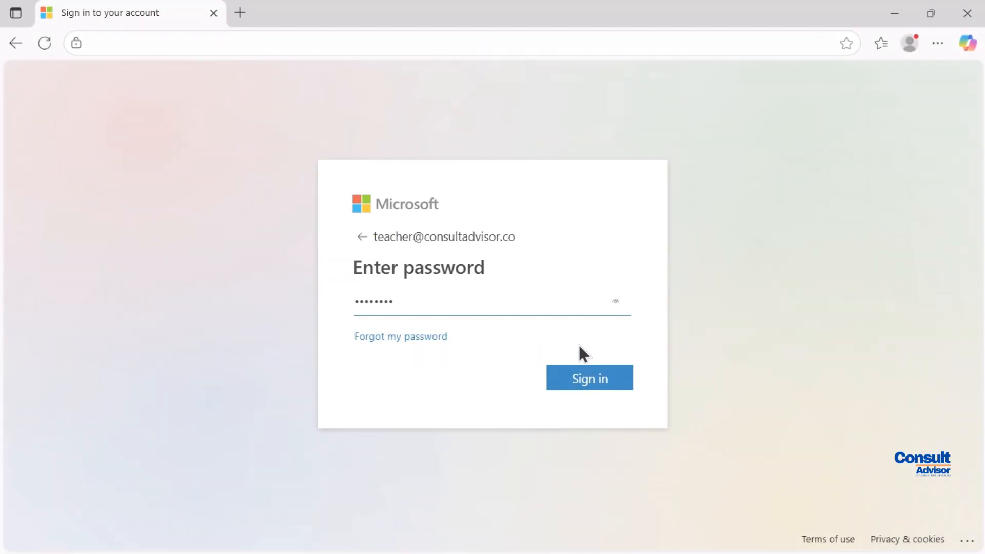
pyautogui.click(582, 378)
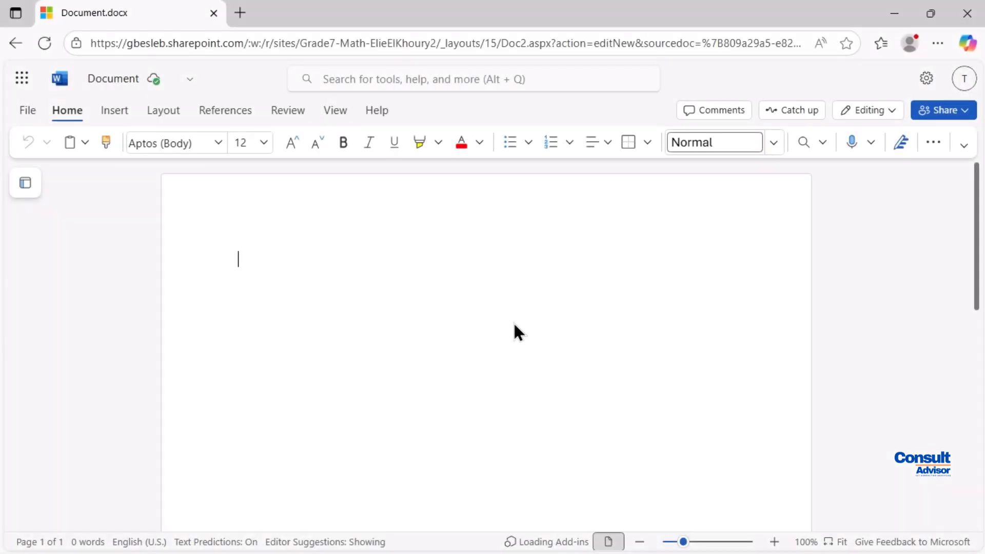
# Type 'Algebra chapter 1' as the document's first line and close Word for the web
pyautogui.write('AI')
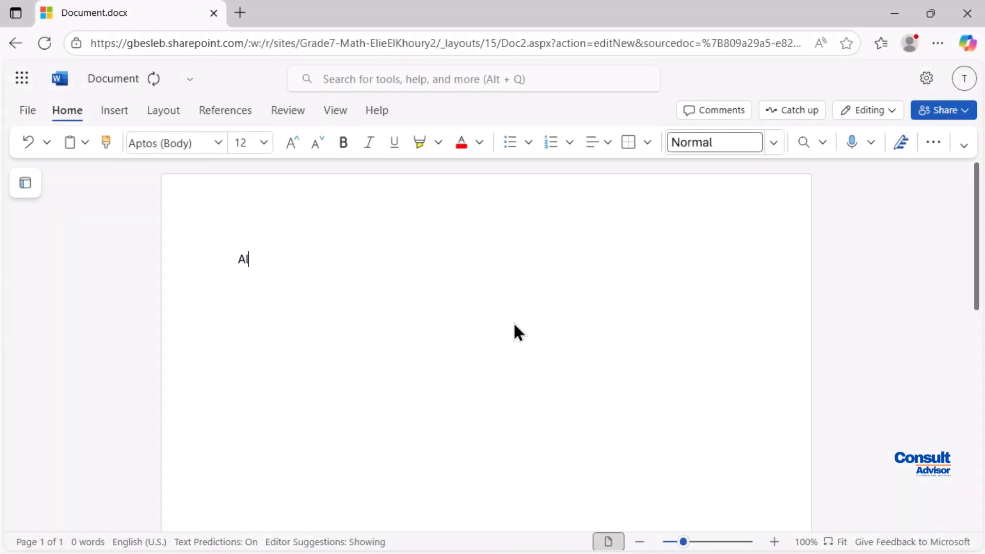
pyautogui.write('gebra')
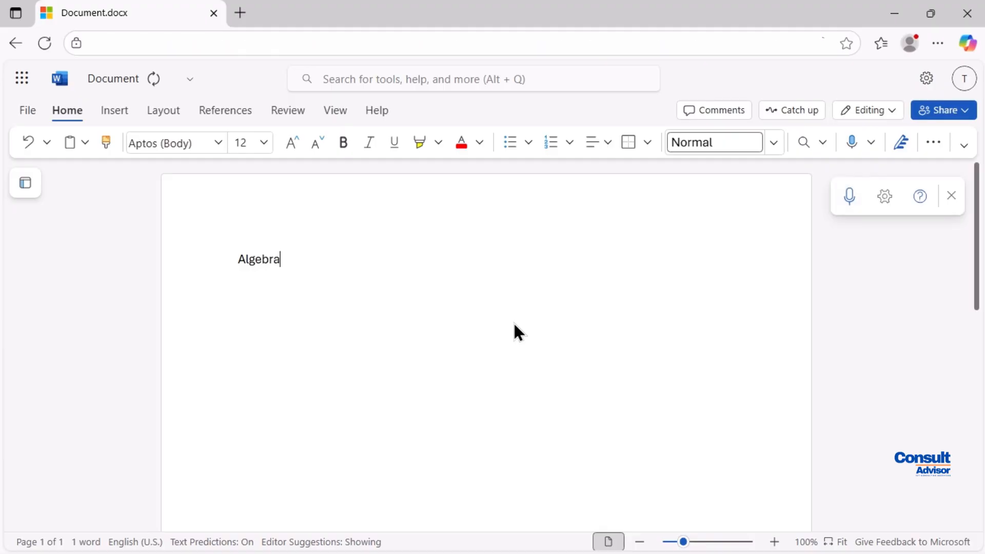
pyautogui.write(' chapter 1')
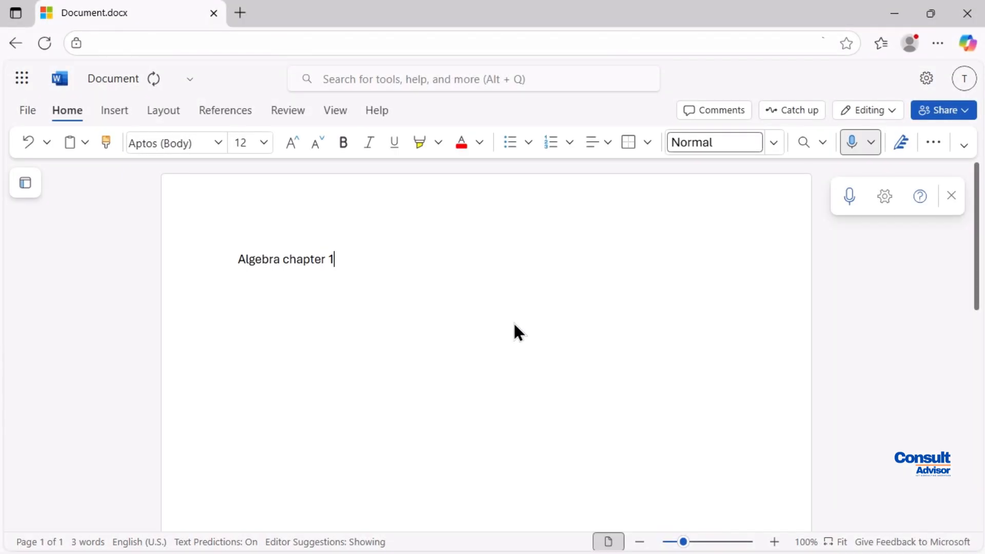
pyautogui.click(973, 11)
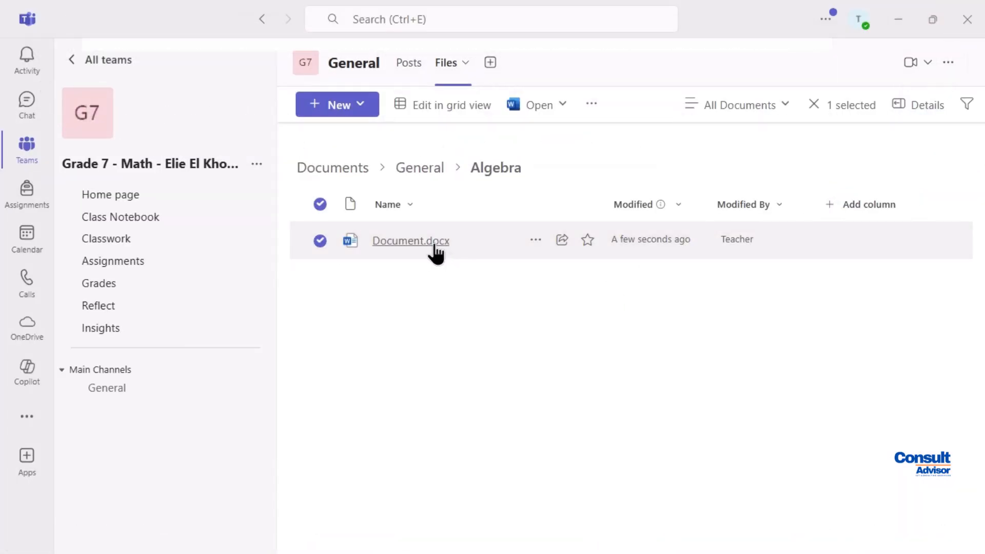
# Rename Document.docx in the Algebra folder to Algebra chapter 1.docx
pyautogui.click(536, 240)
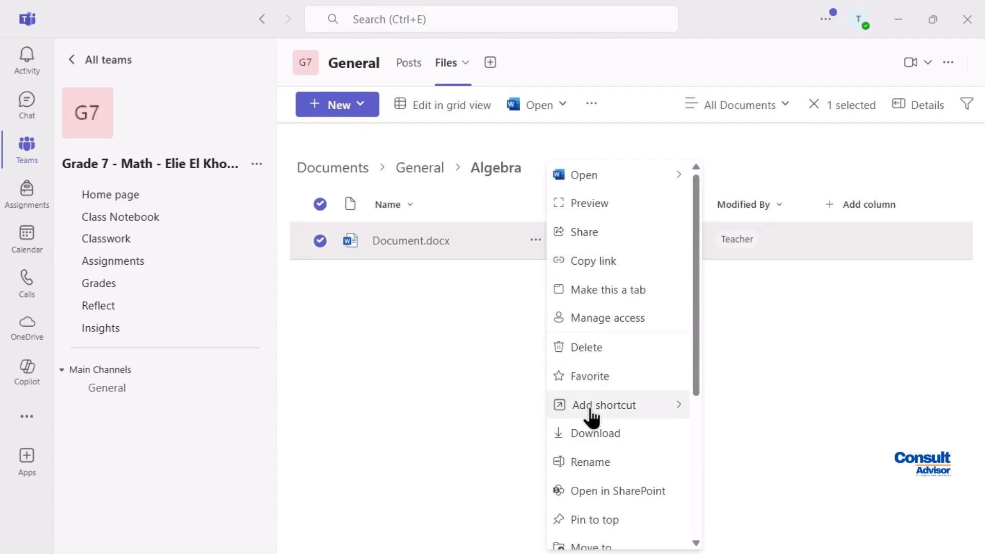
pyautogui.click(590, 464)
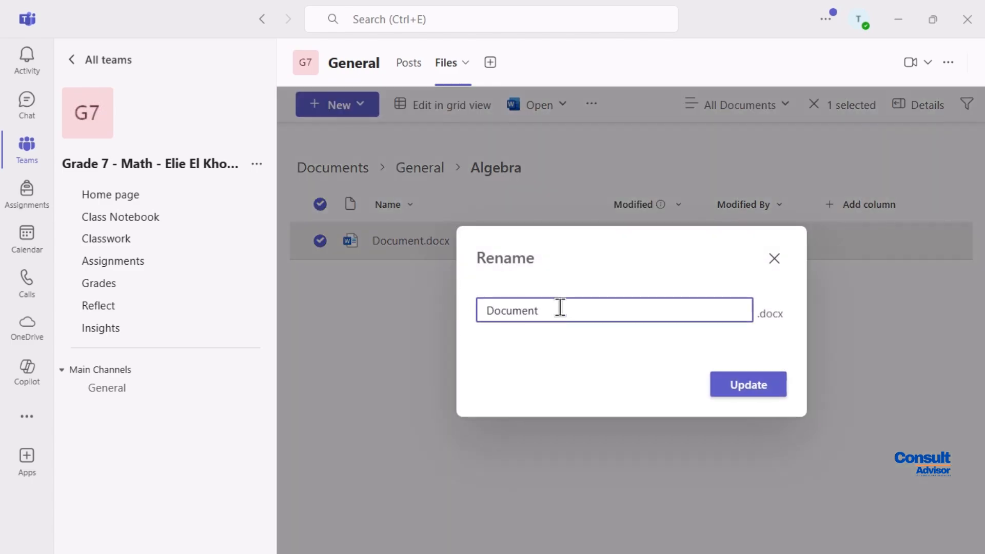
pyautogui.moveTo(554, 311); pyautogui.dragTo(479, 310)
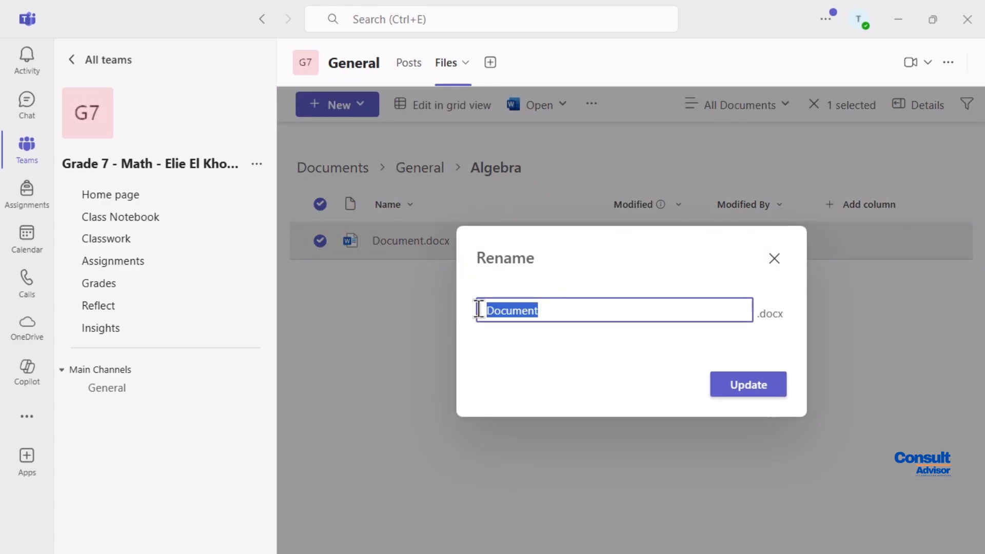
pyautogui.write('Algebra chapter 1')
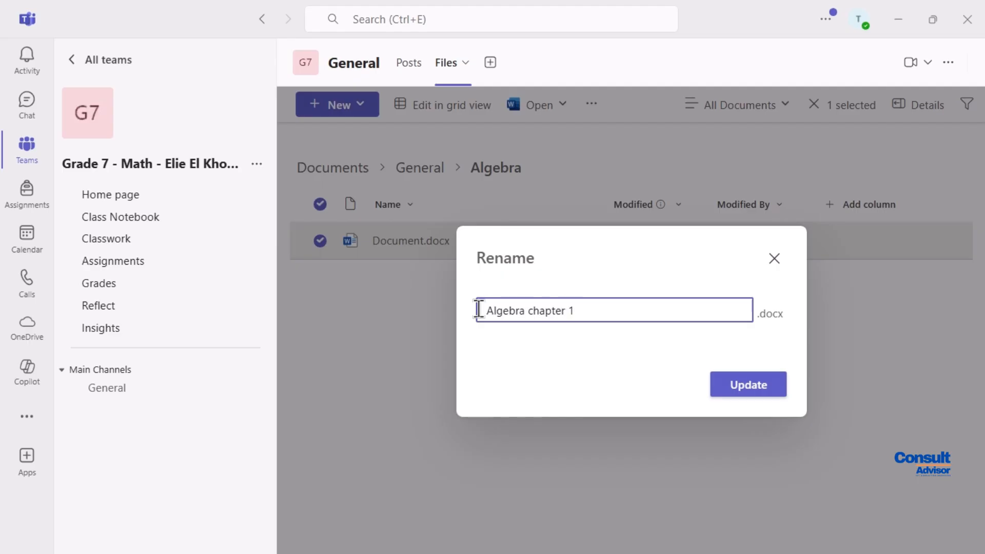
pyautogui.click(751, 384)
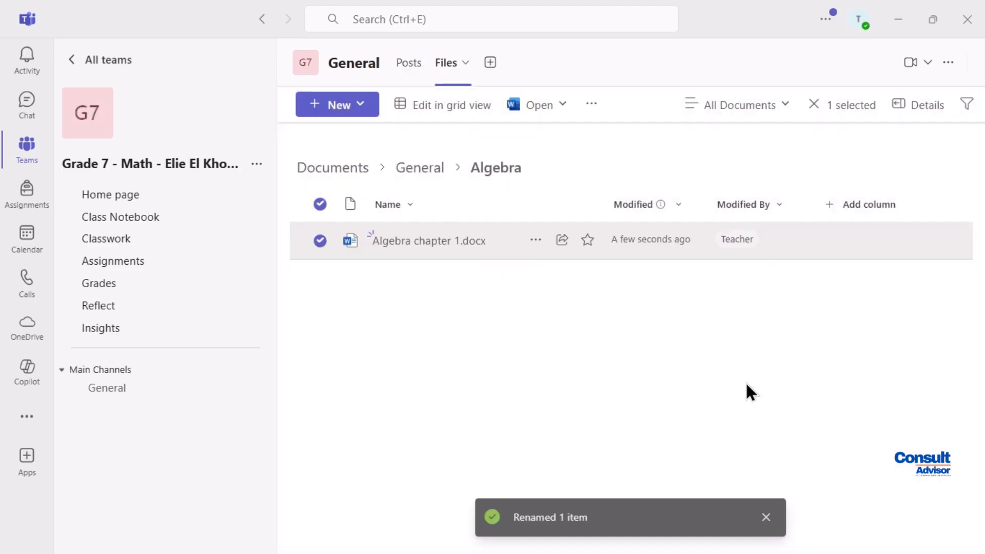
# Upload Chapter 1 Geometry.pptx into the Geometry folder, then return to the General folder
pyautogui.click(422, 174)
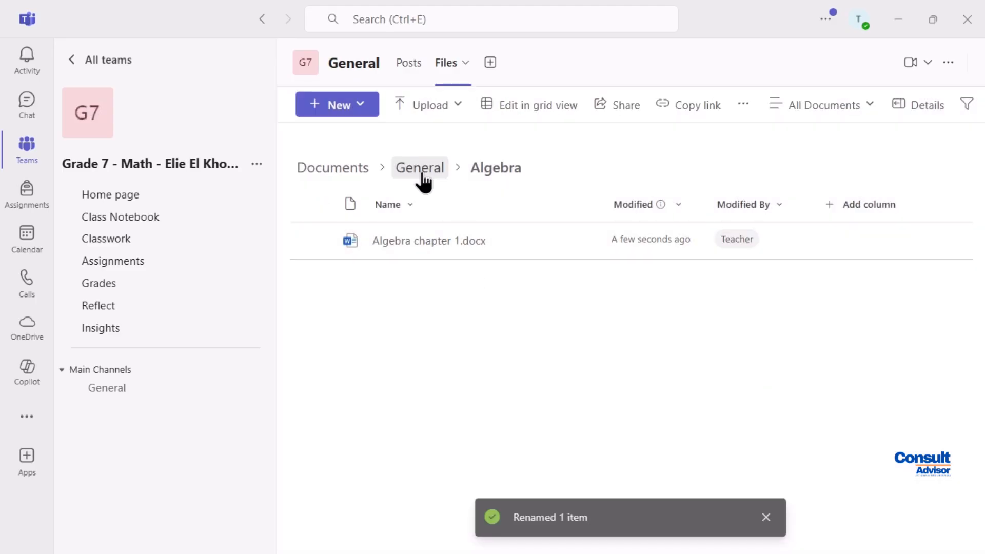
pyautogui.click(423, 179)
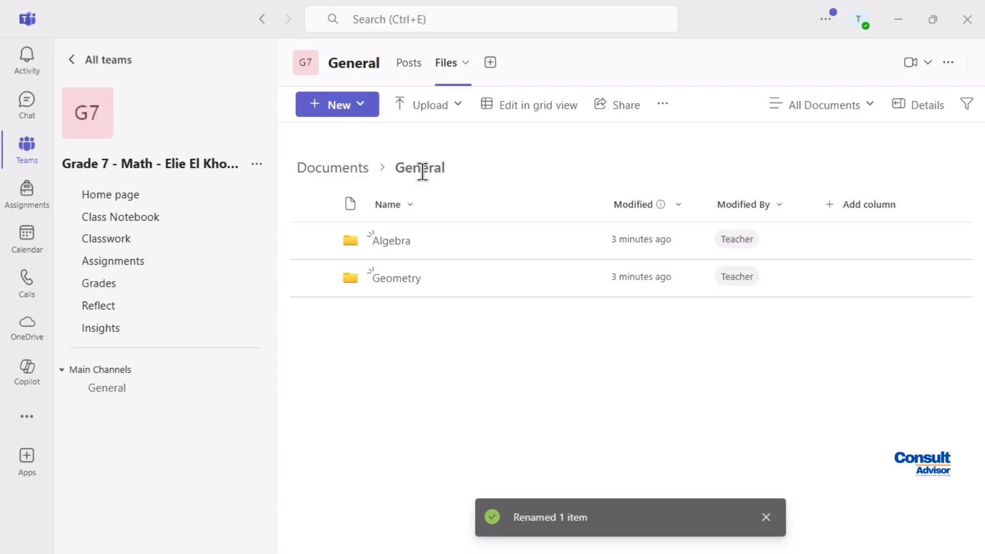
pyautogui.click(398, 287)
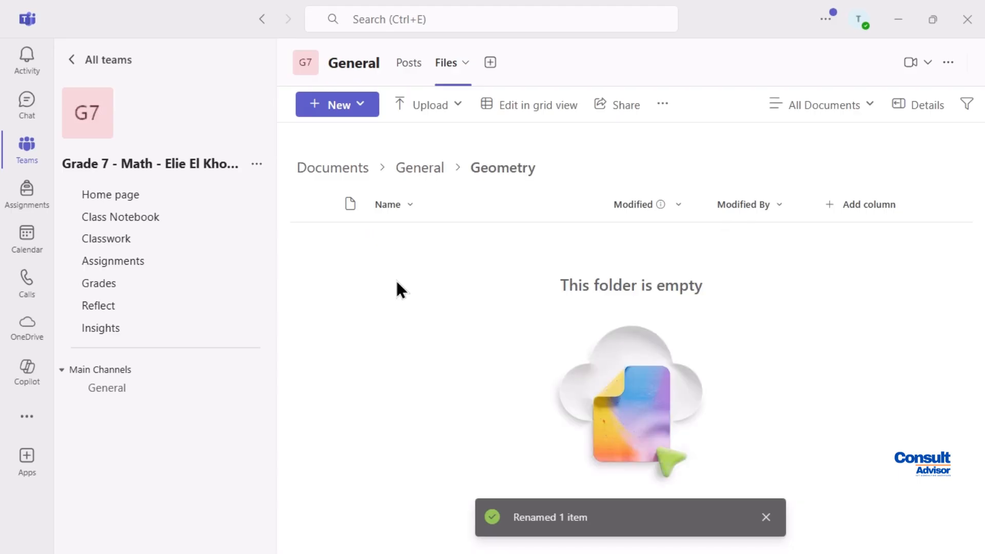
pyautogui.click(455, 108)
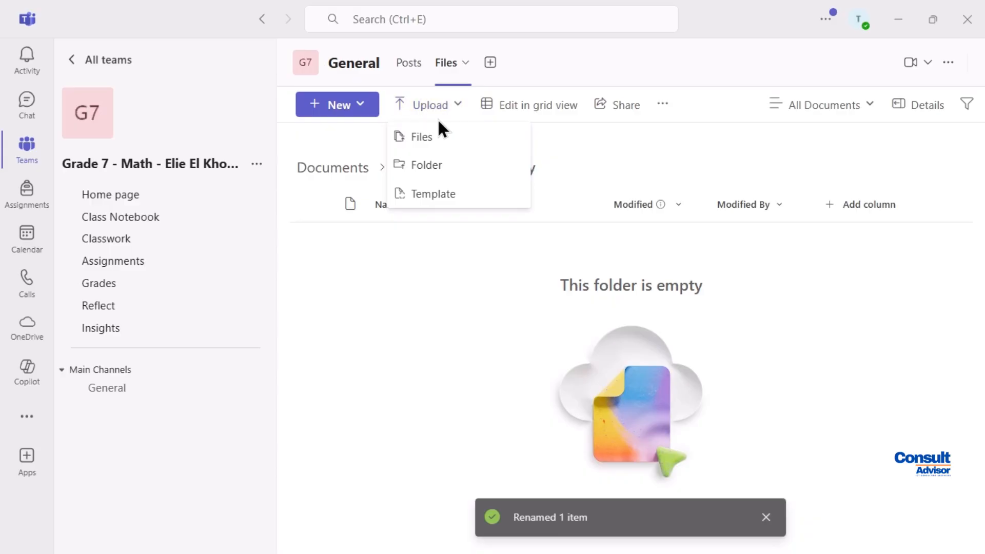
pyautogui.click(409, 138)
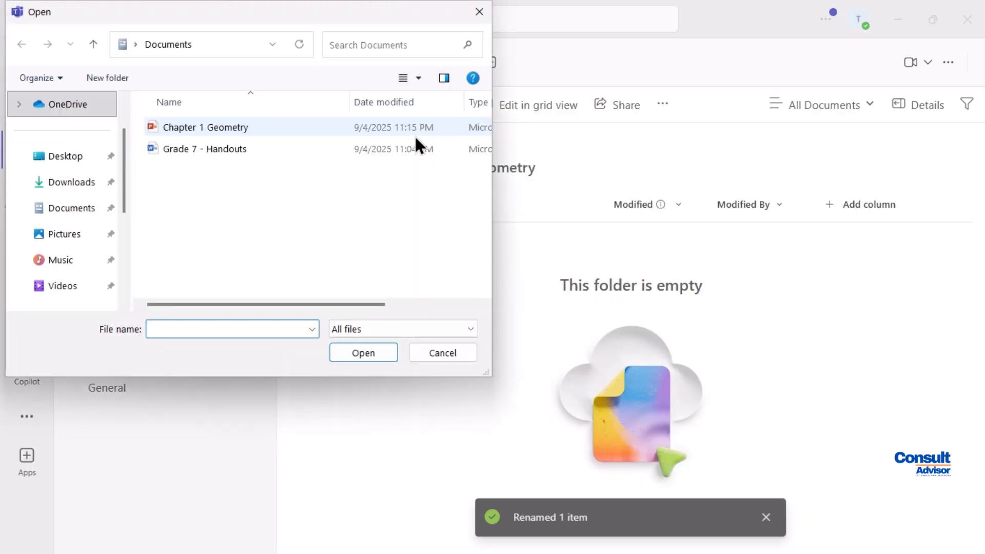
pyautogui.click(214, 129)
pyautogui.click(347, 355)
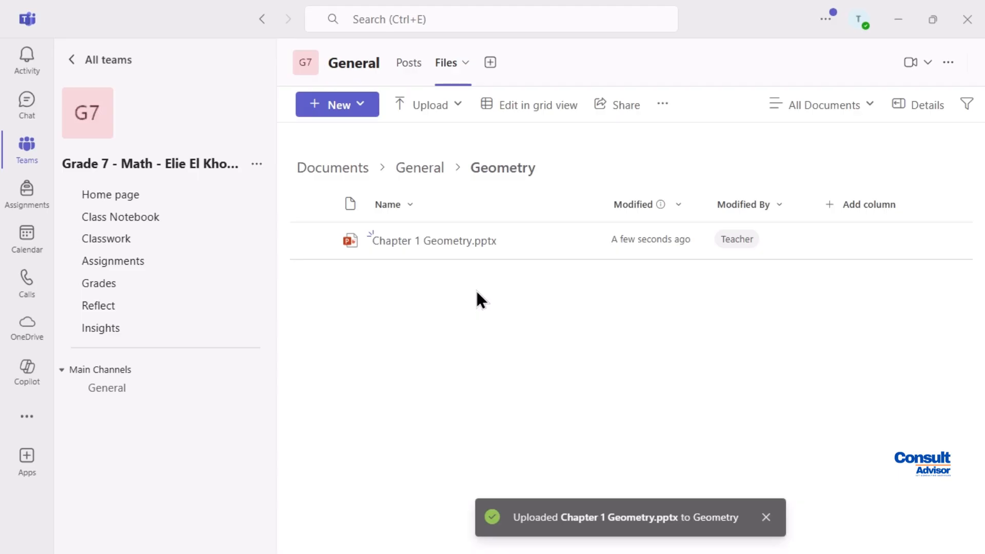
pyautogui.click(435, 177)
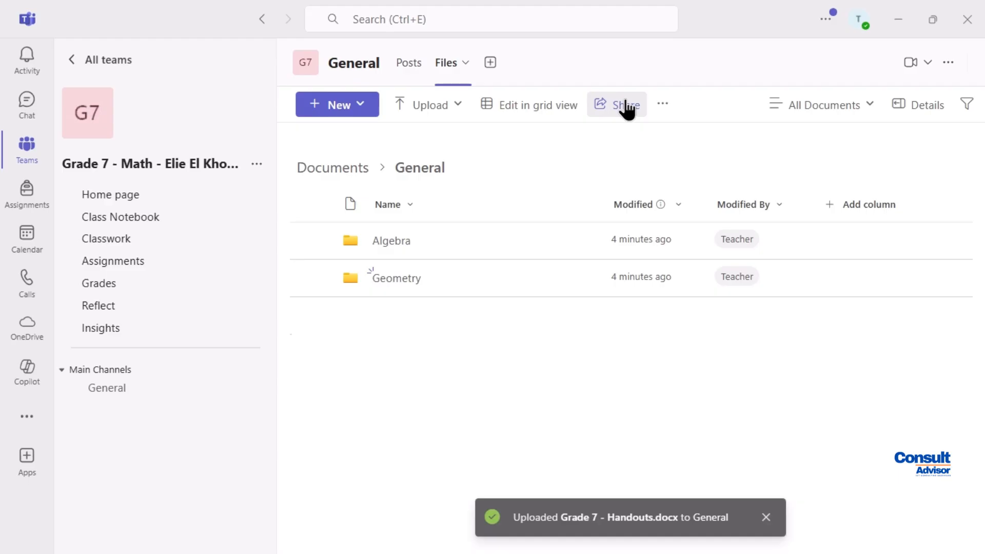
# Share the General folder with Student using Can view permission and send the invitation
pyautogui.click(625, 100)
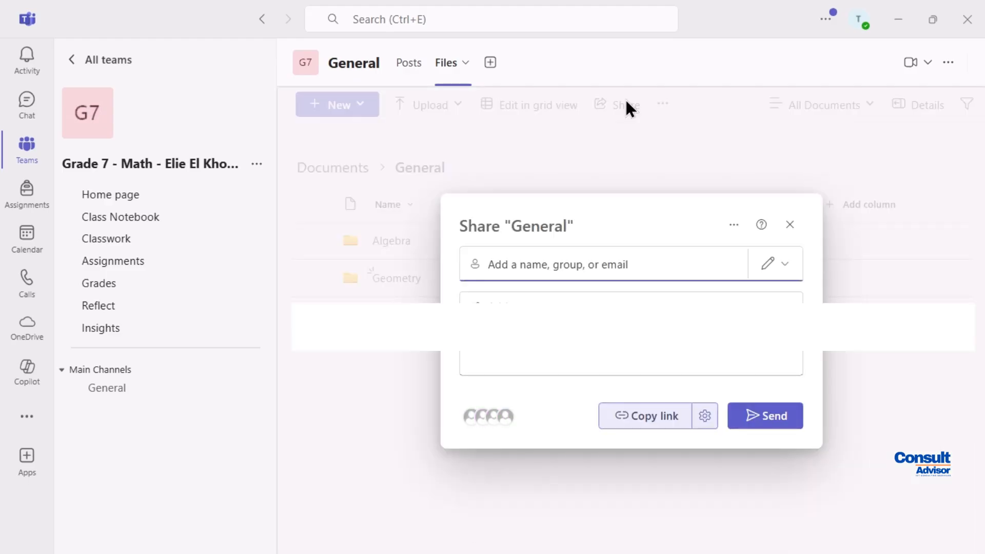
pyautogui.write('student')
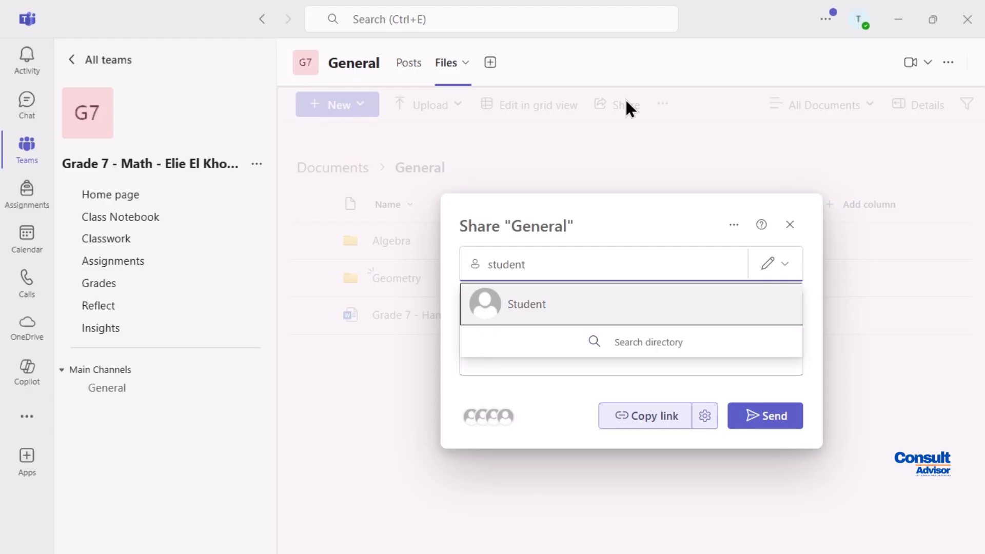
pyautogui.click(531, 305)
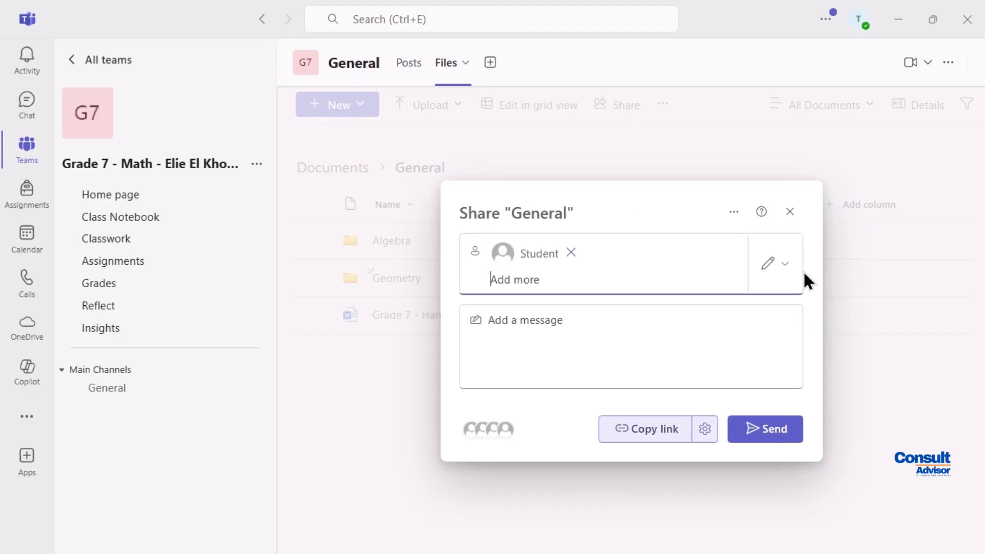
pyautogui.click(786, 265)
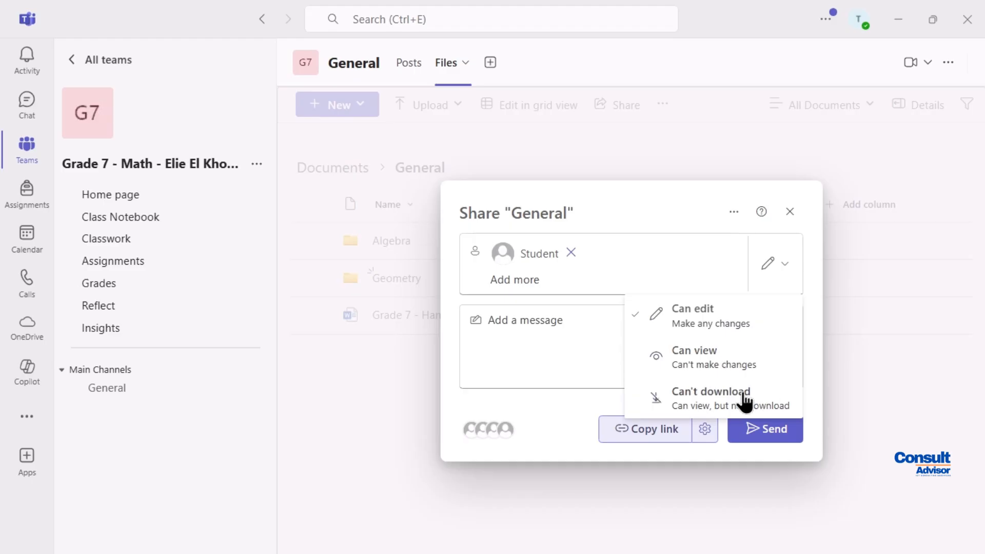
pyautogui.click(720, 366)
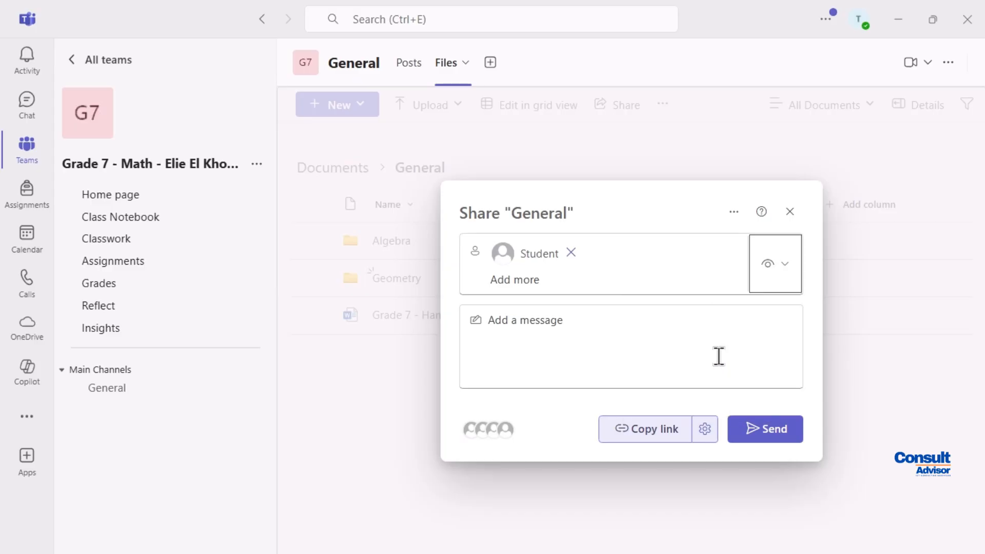
pyautogui.click(772, 429)
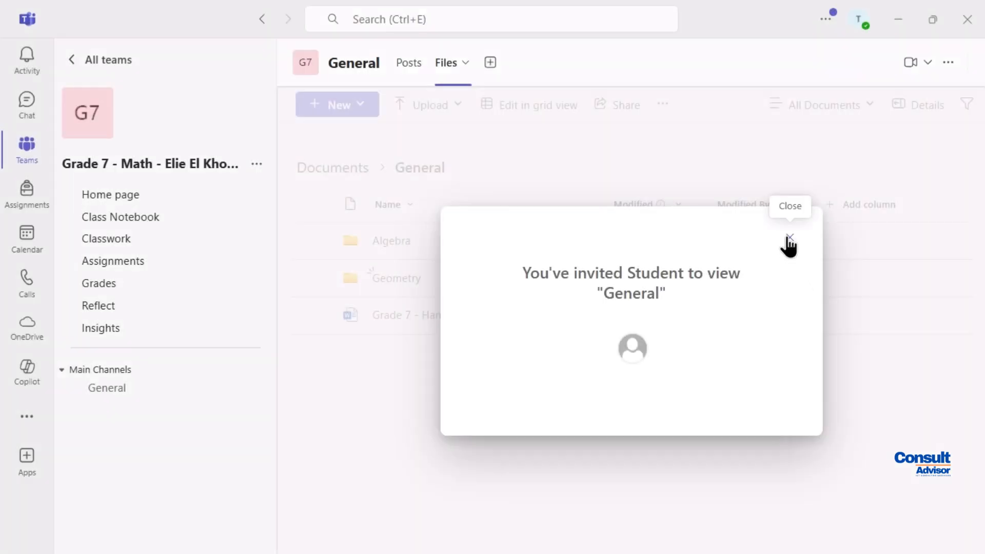
pyautogui.click(789, 238)
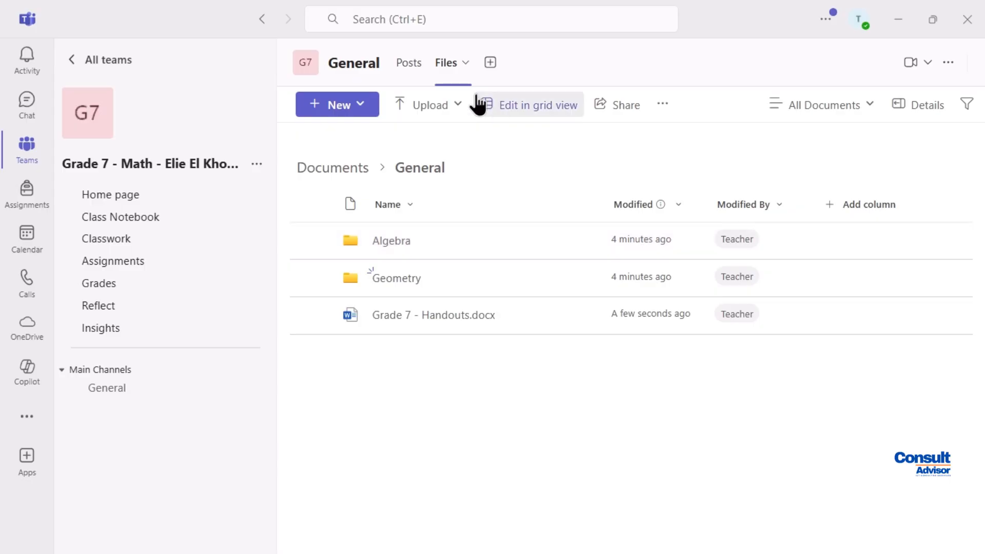
# Publish a General channel post with subject 'Welcome' and message 'Hello Class....'
pyautogui.click(410, 66)
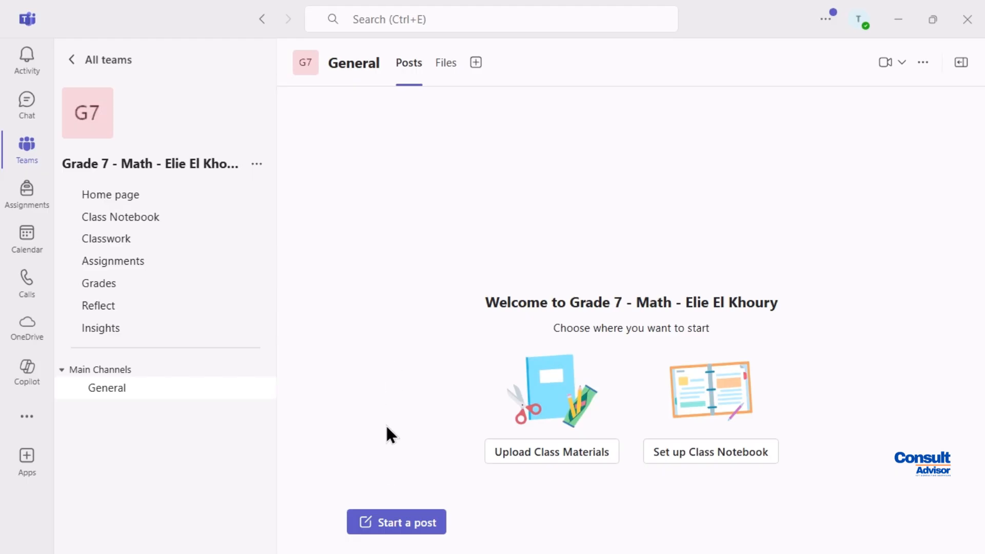
pyautogui.click(398, 533)
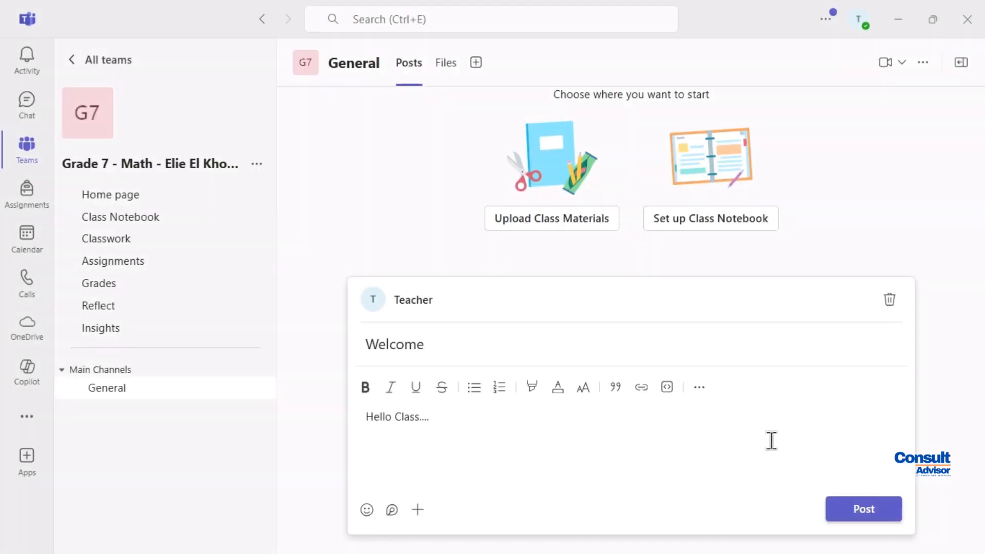
pyautogui.click(857, 508)
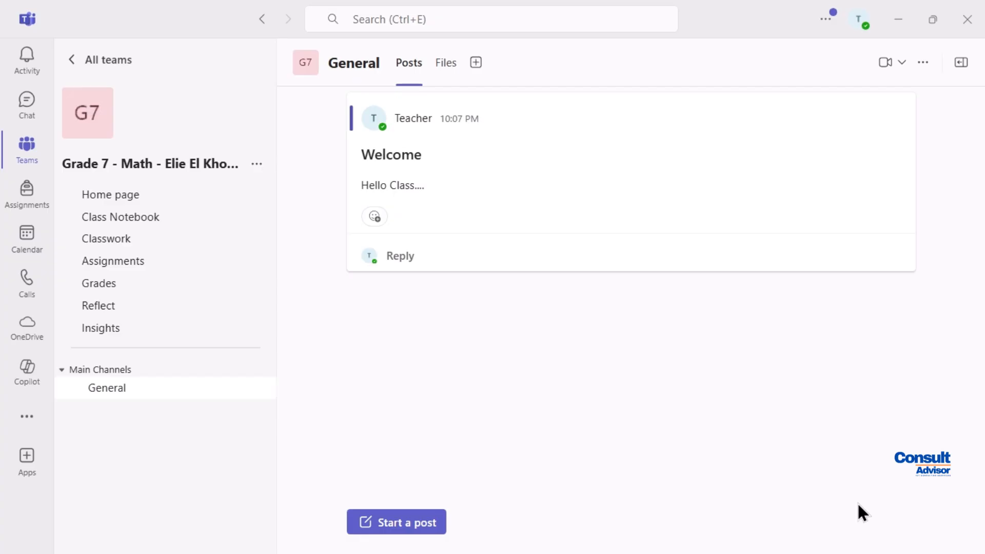
# Add the Student account to the Grade 7 - Math team with the Member role
pyautogui.click(256, 164)
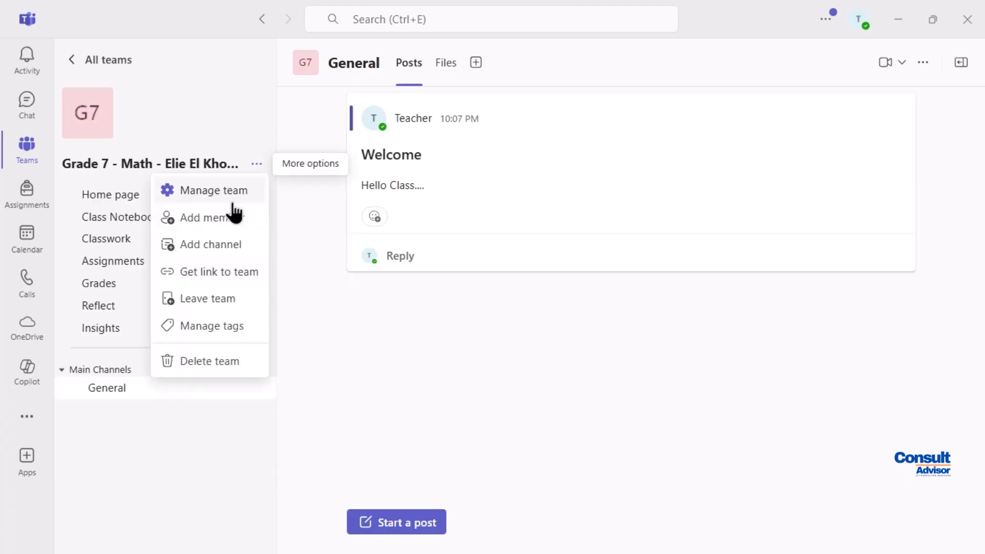
pyautogui.click(214, 218)
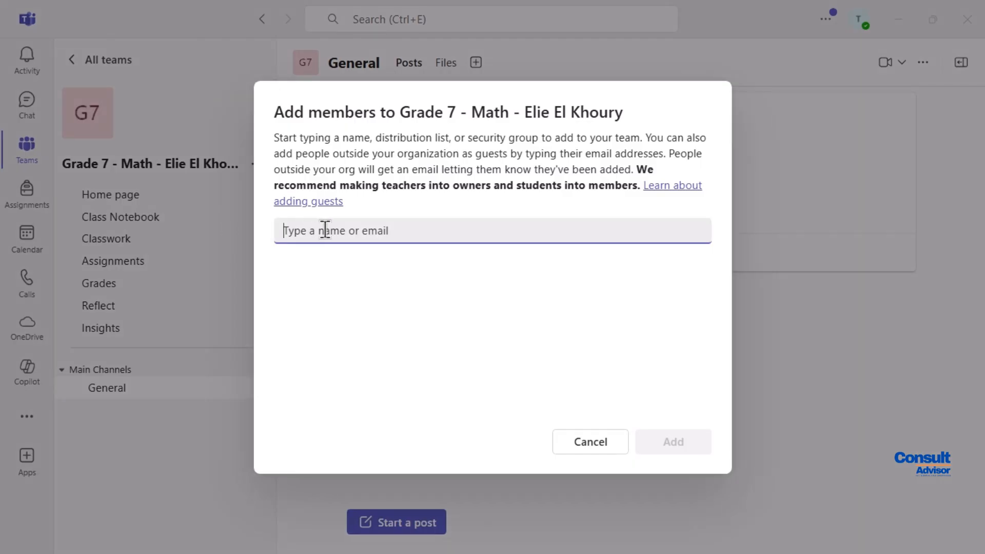
pyautogui.write('student')
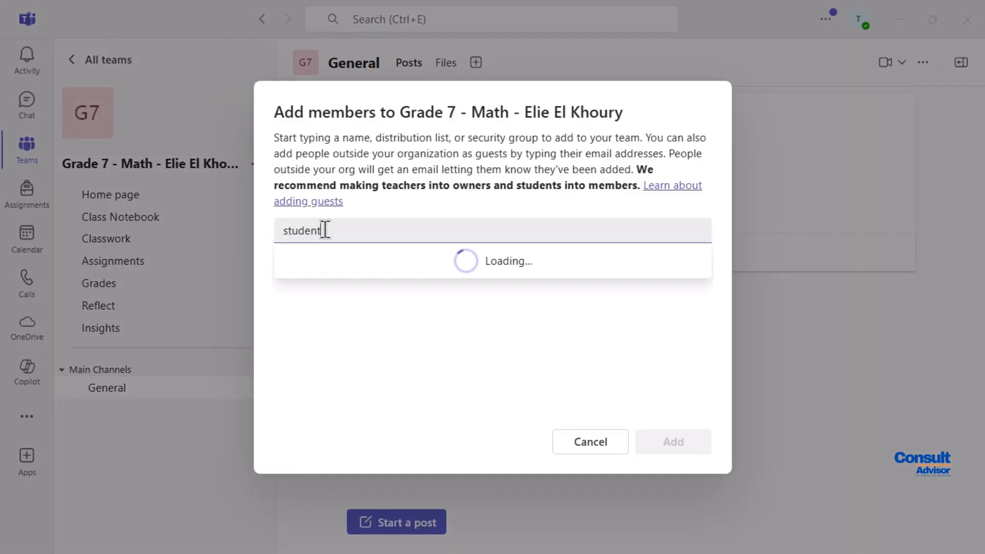
pyautogui.click(342, 272)
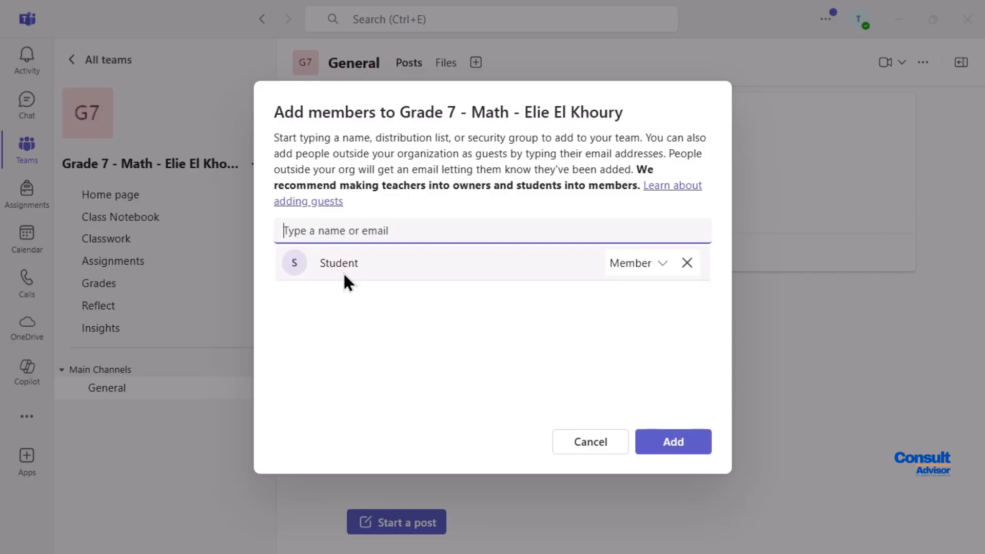
pyautogui.click(681, 442)
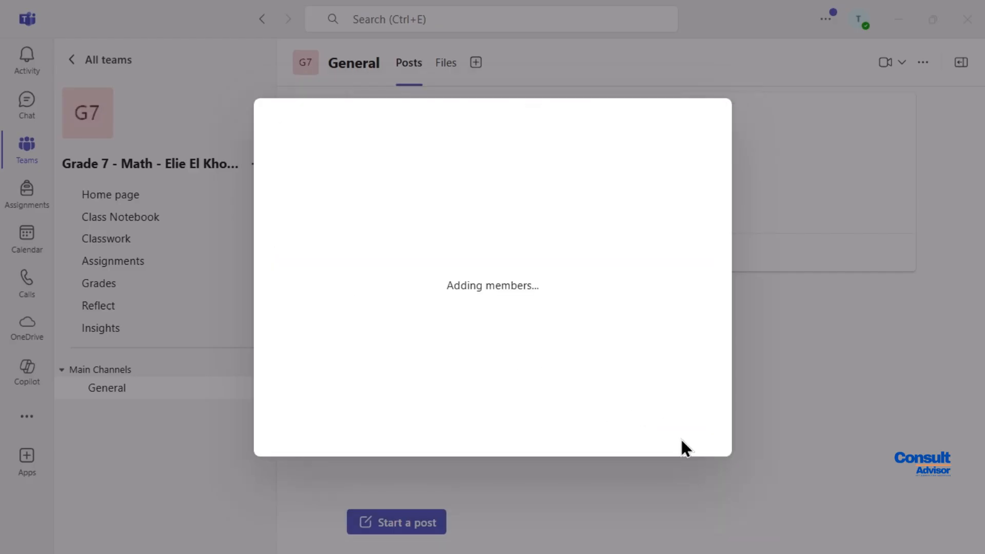